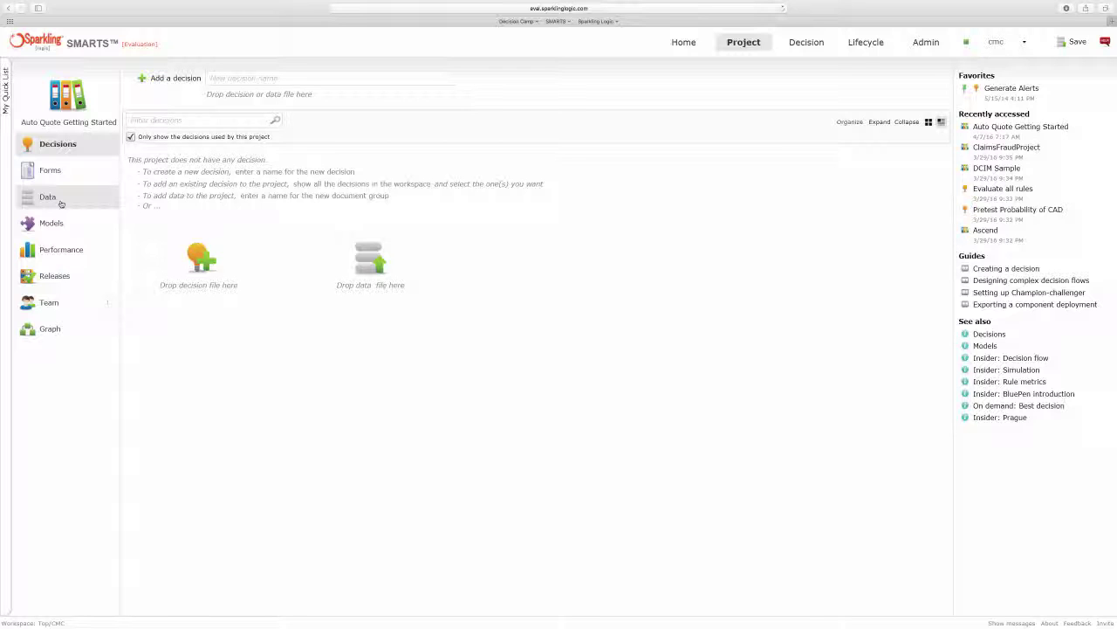
- Import Auto Insurance Application.json as a new document group and accept its generated form
click(60, 202)
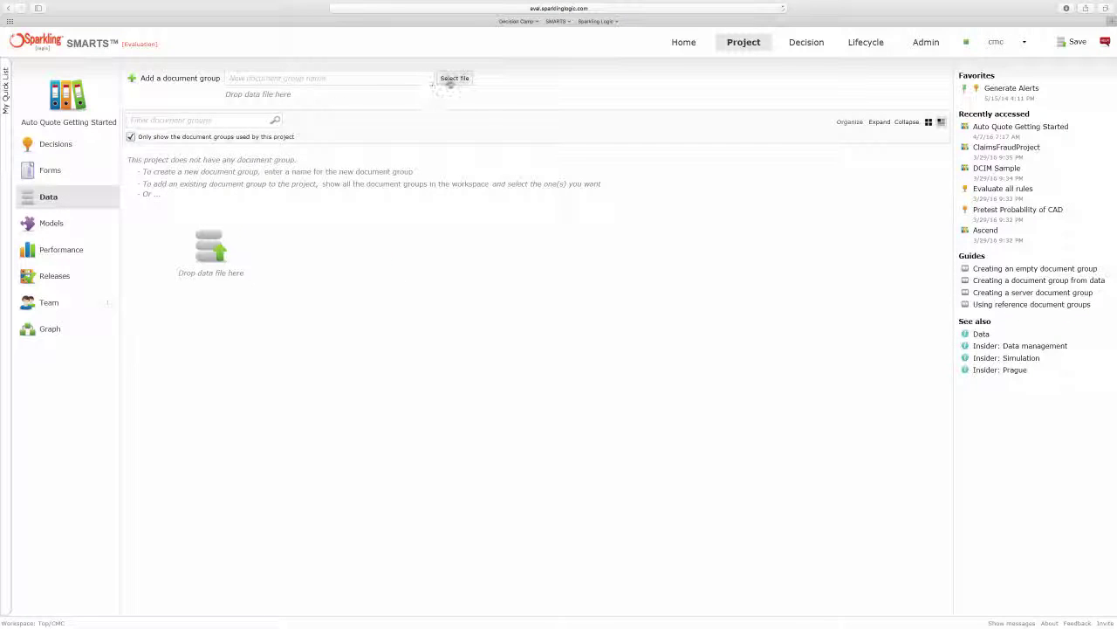
click(453, 79)
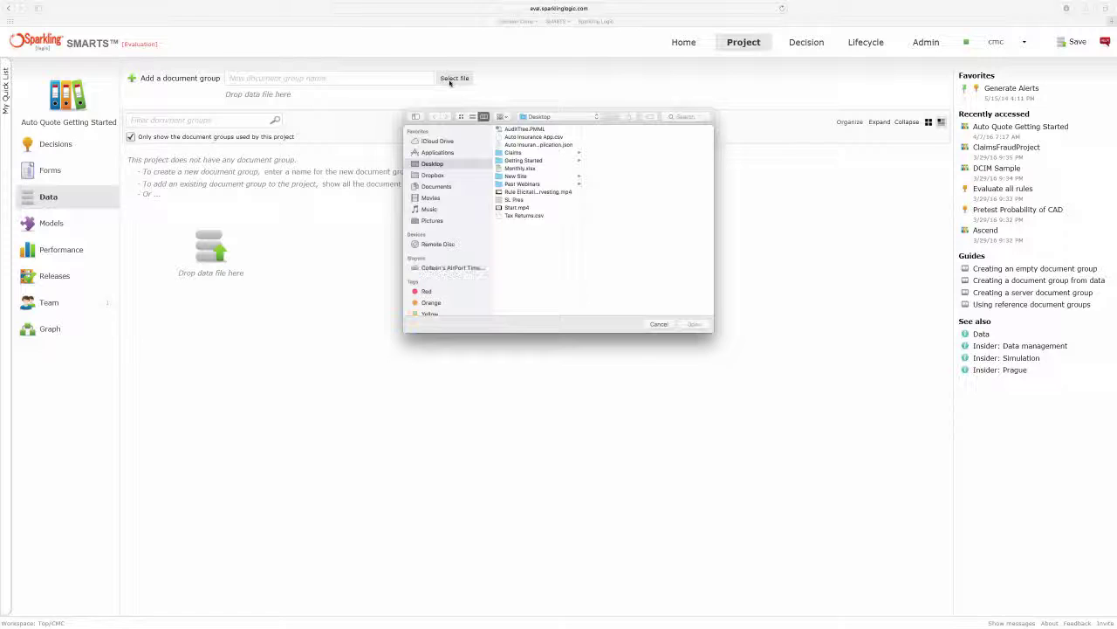
click(517, 145)
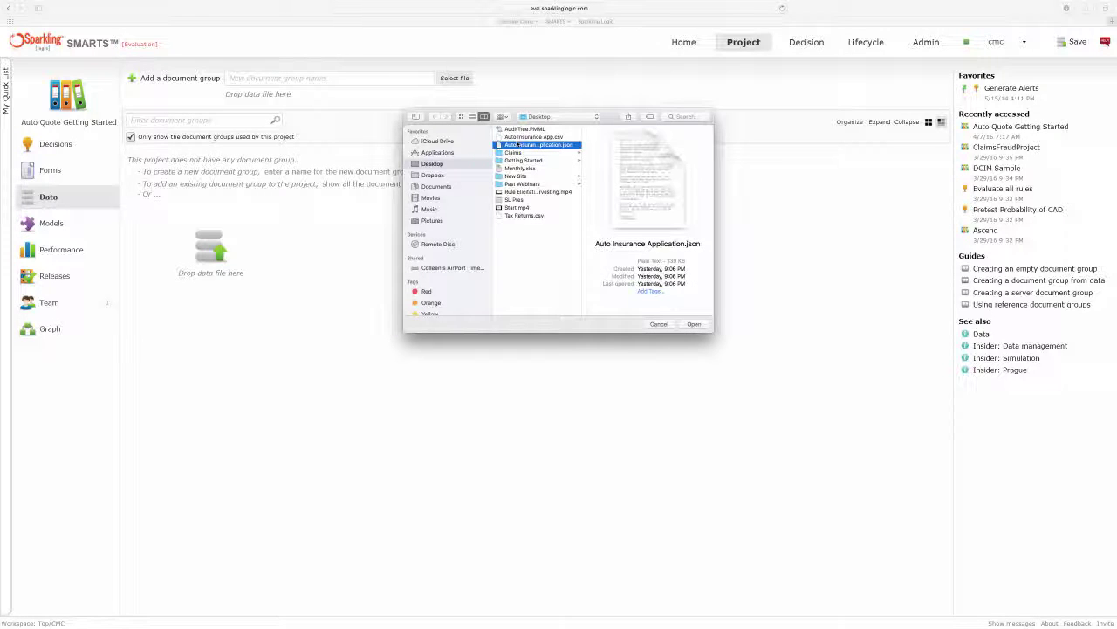
click(694, 325)
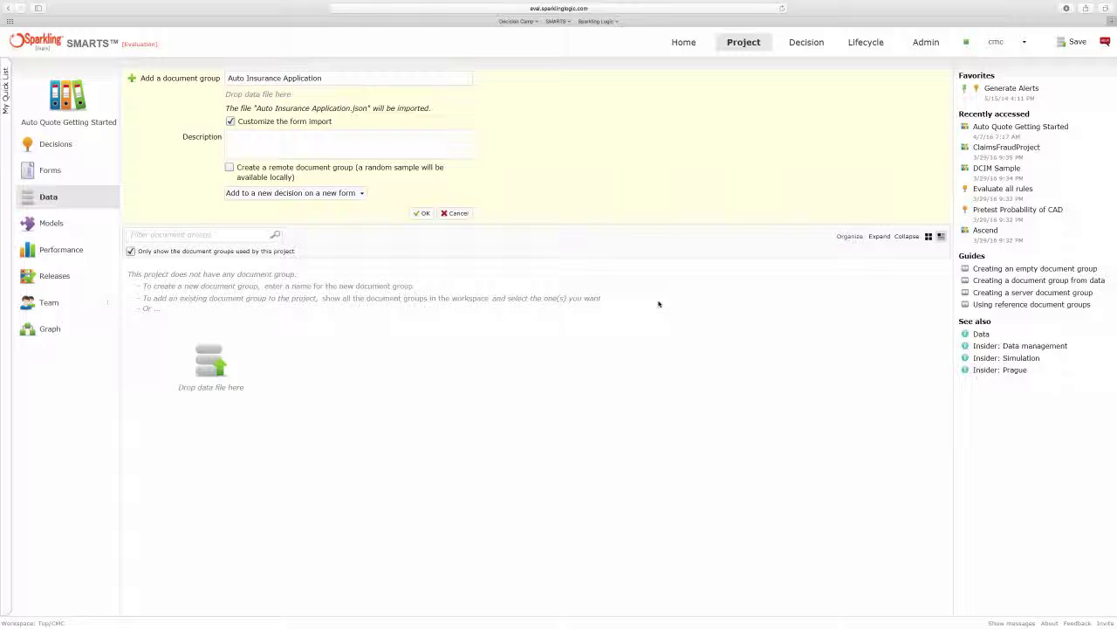
click(423, 213)
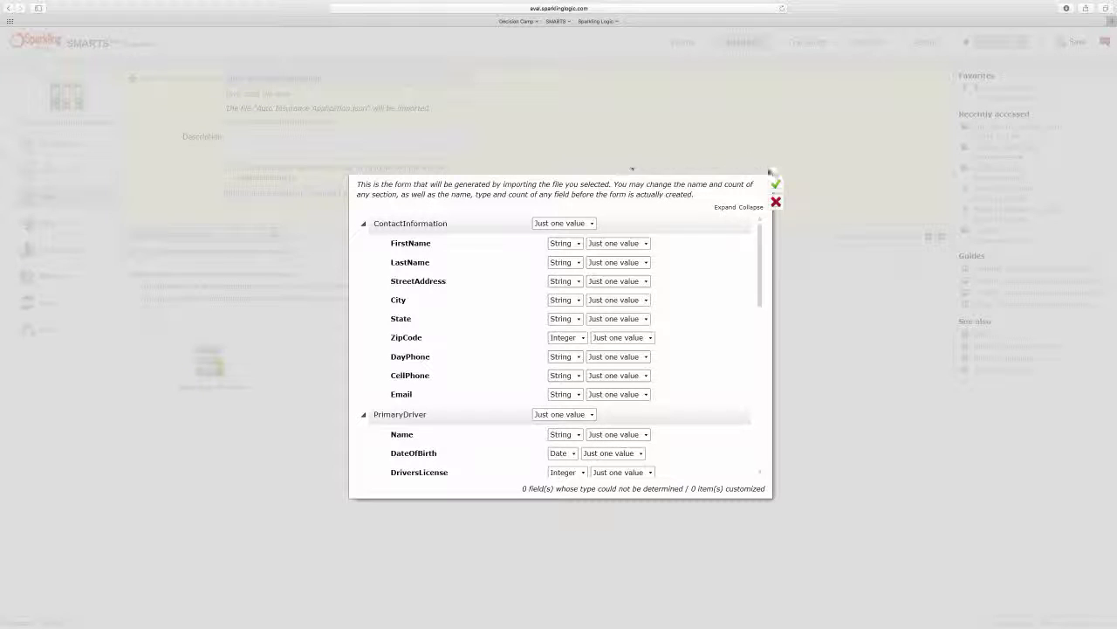
click(775, 184)
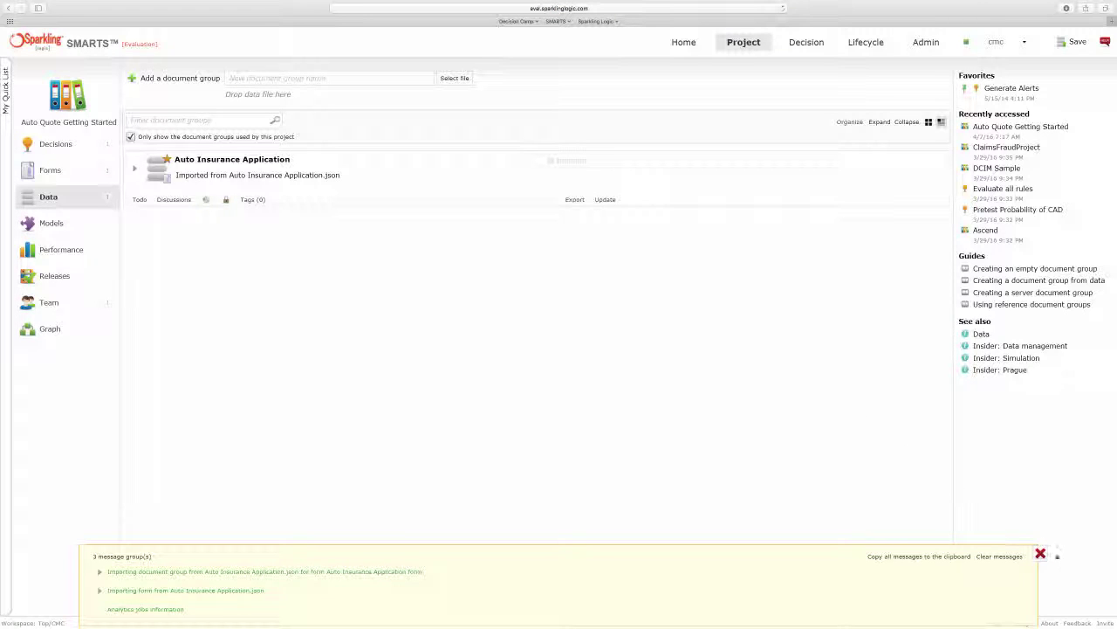
- Dismiss the import messages, open Auto Insurance Application, browse four records and collapse all sections
click(1041, 555)
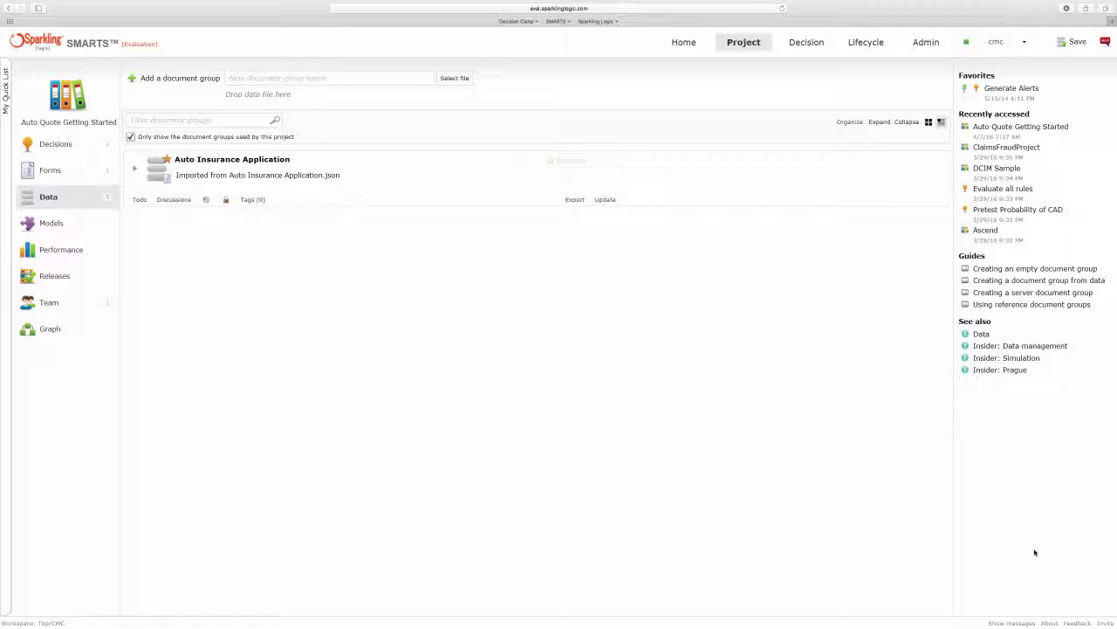
click(249, 165)
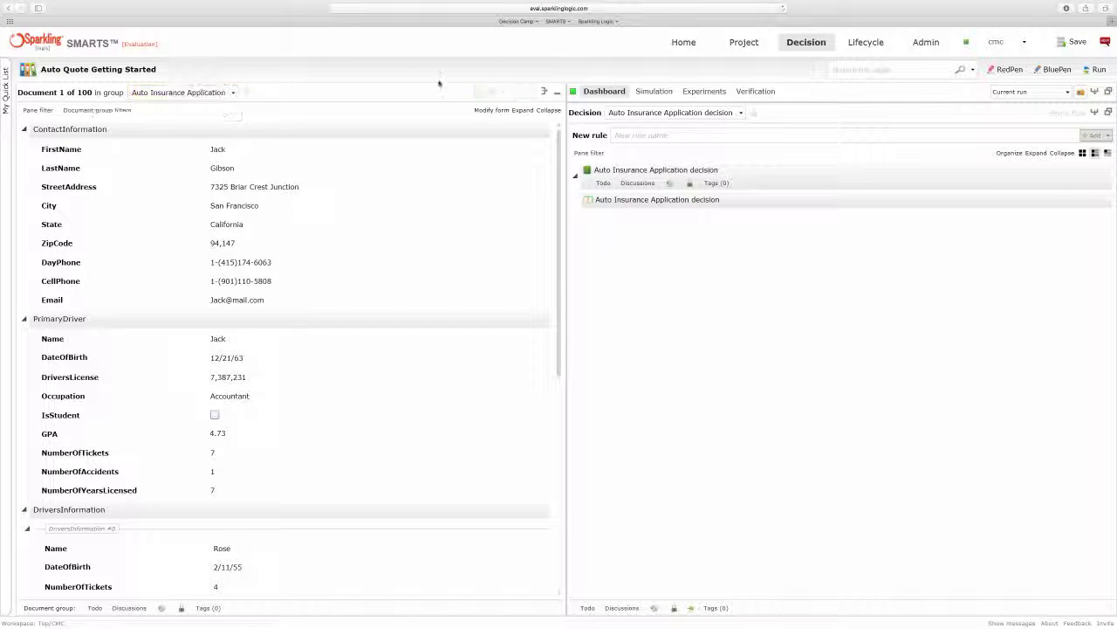
click(491, 93)
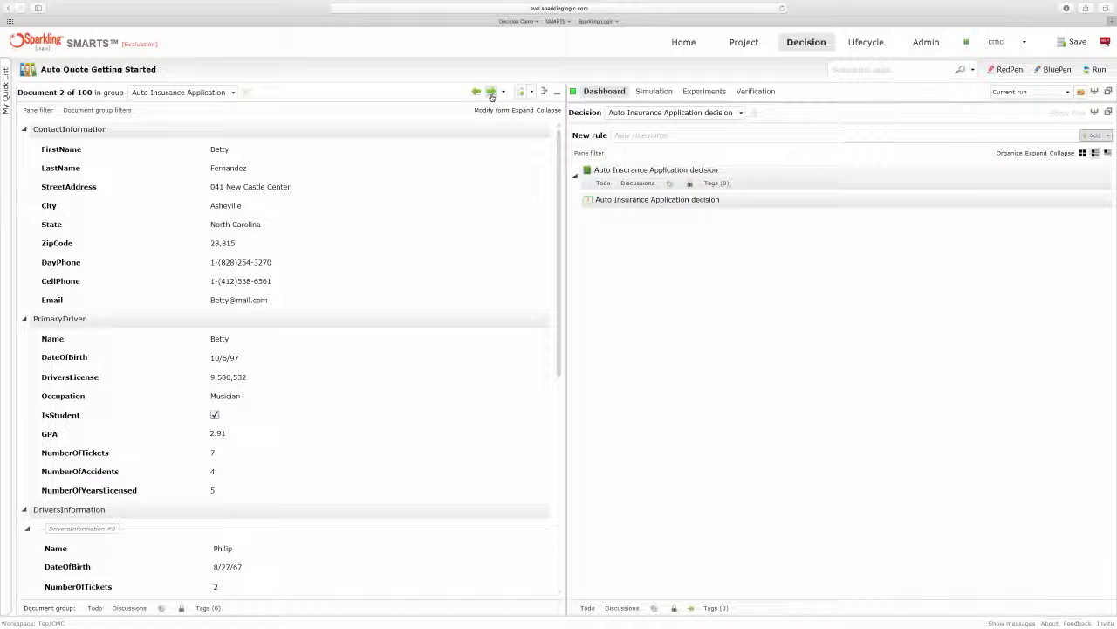
click(492, 92)
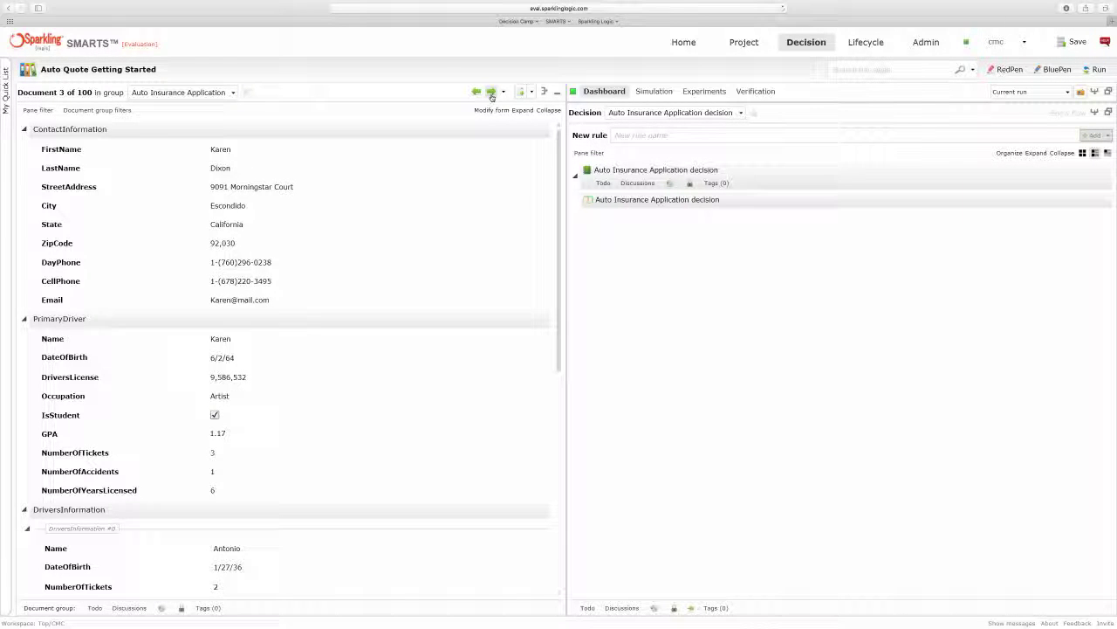
click(491, 93)
click(492, 93)
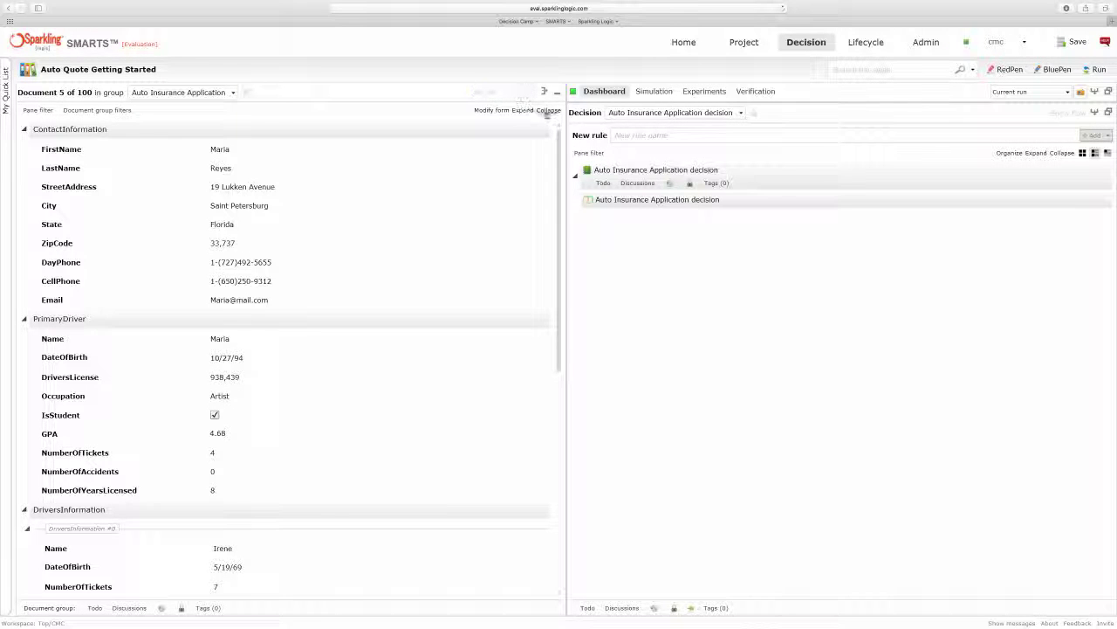
click(548, 111)
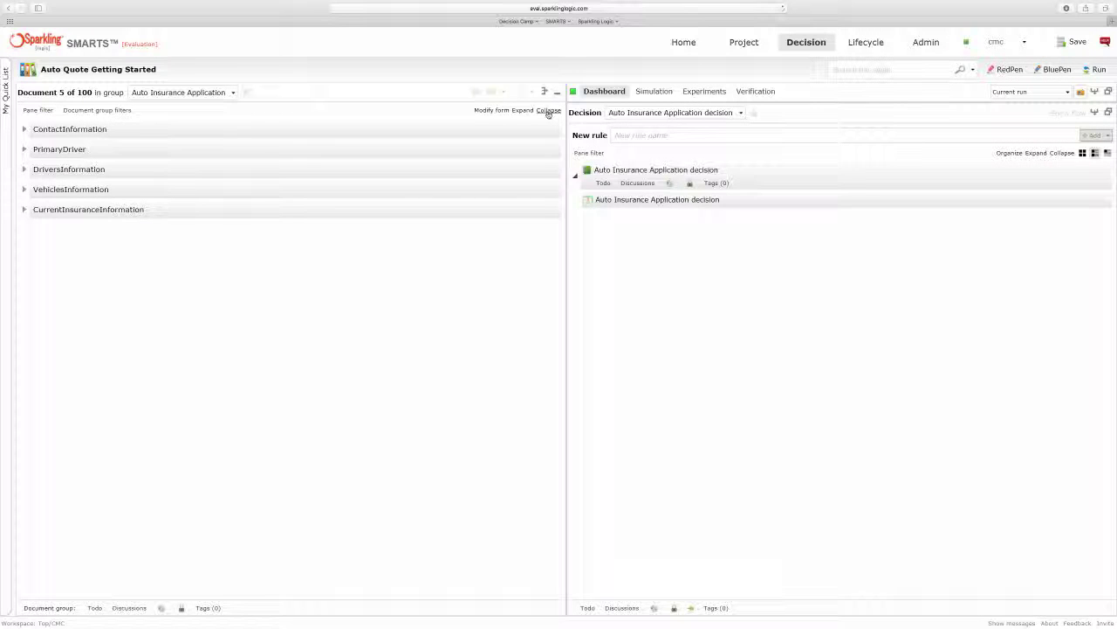
- Make the form editable and add a section named Decision Outcome
click(497, 110)
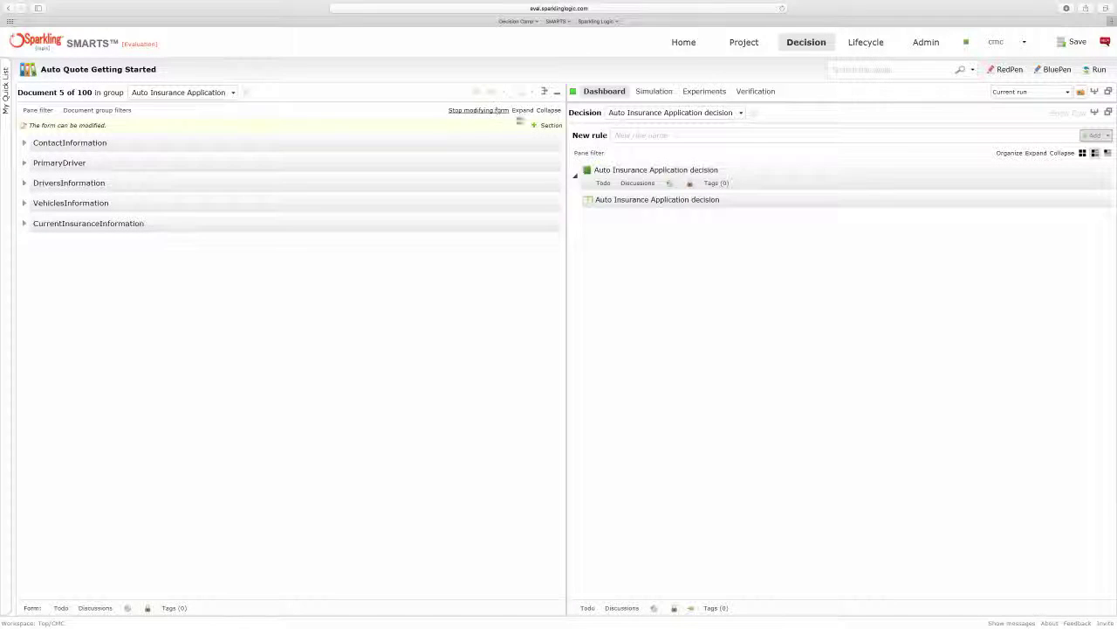
click(550, 127)
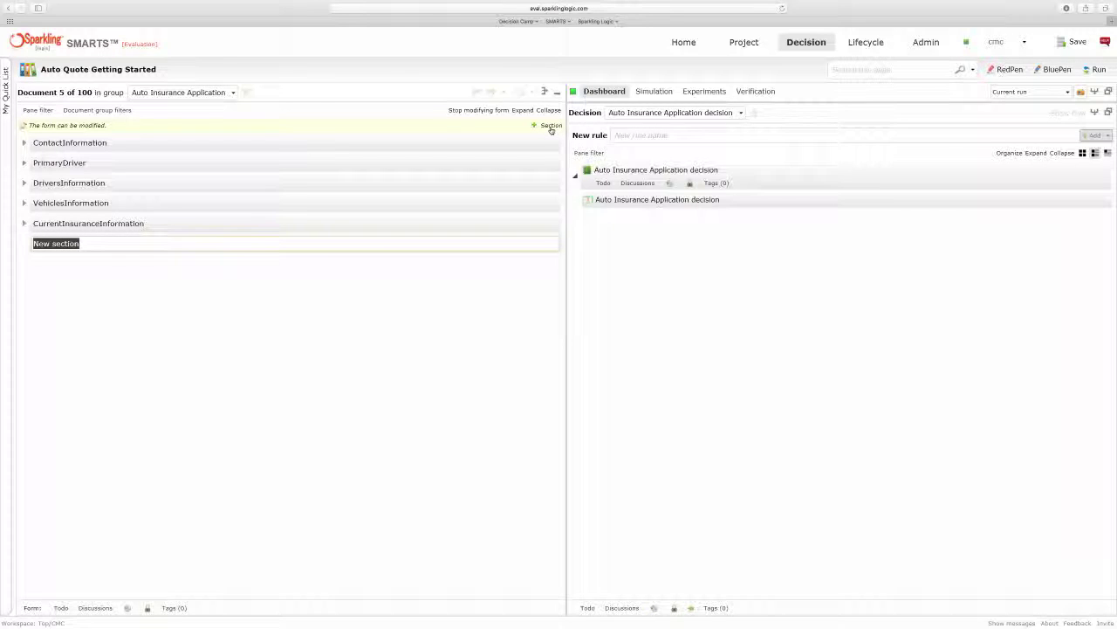
text(Decision Outcome)
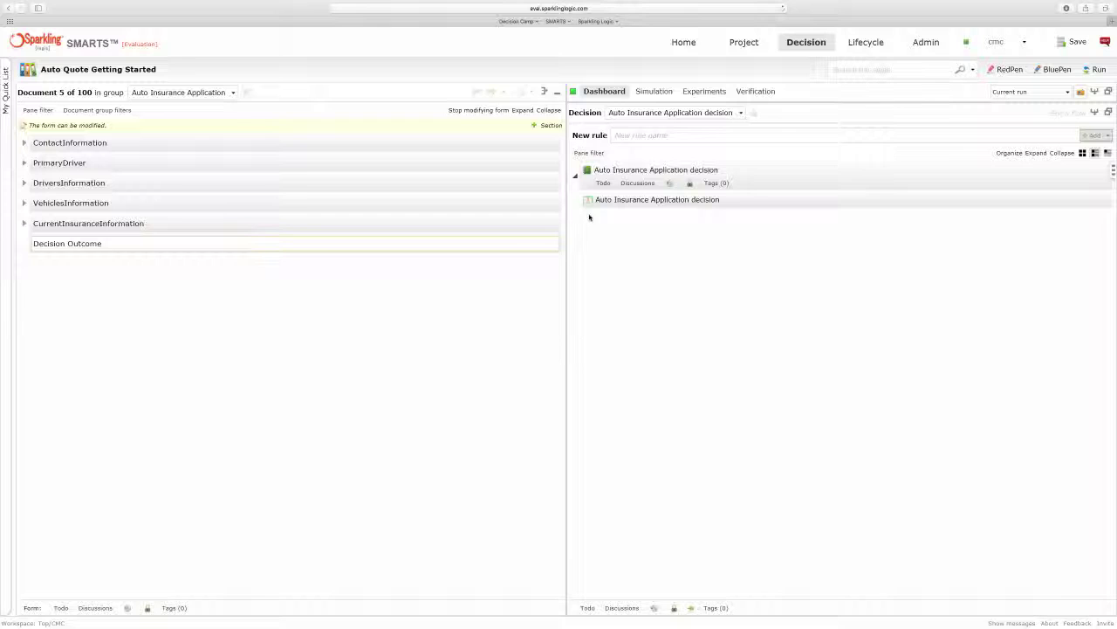
- Add Status and Message fields to the Decision Outcome section
click(552, 242)
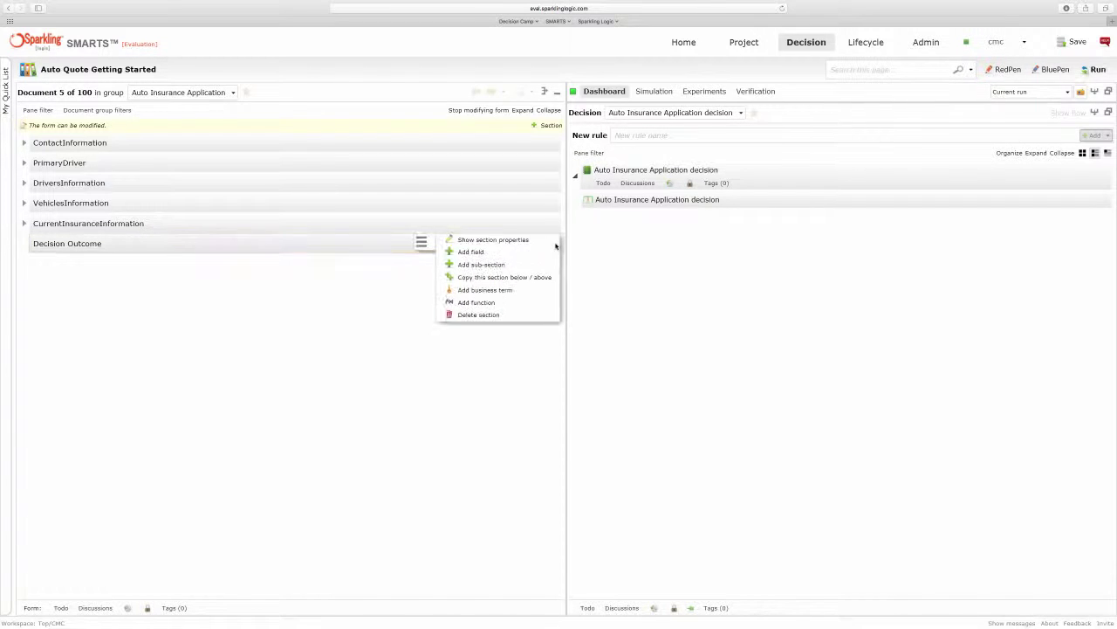
click(471, 252)
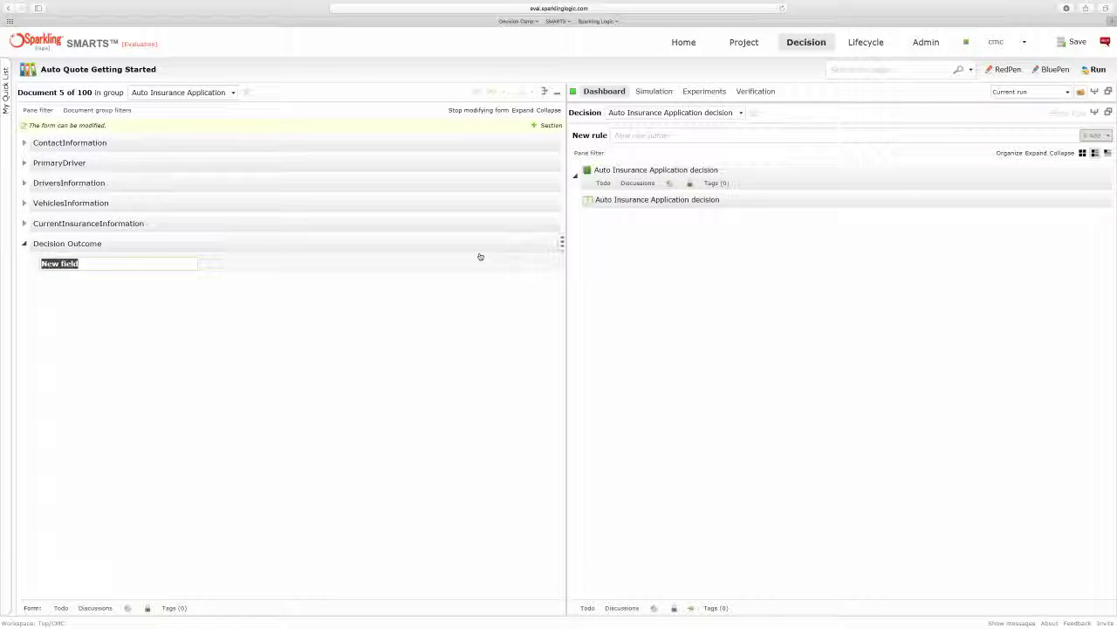
text(Stat)
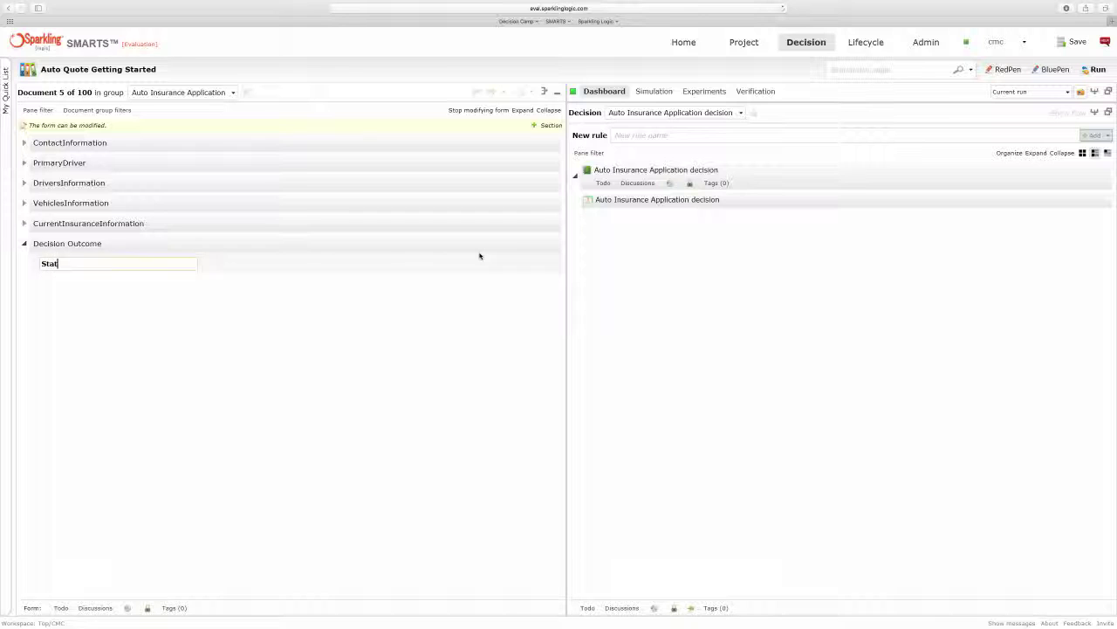
text(us)
click(554, 242)
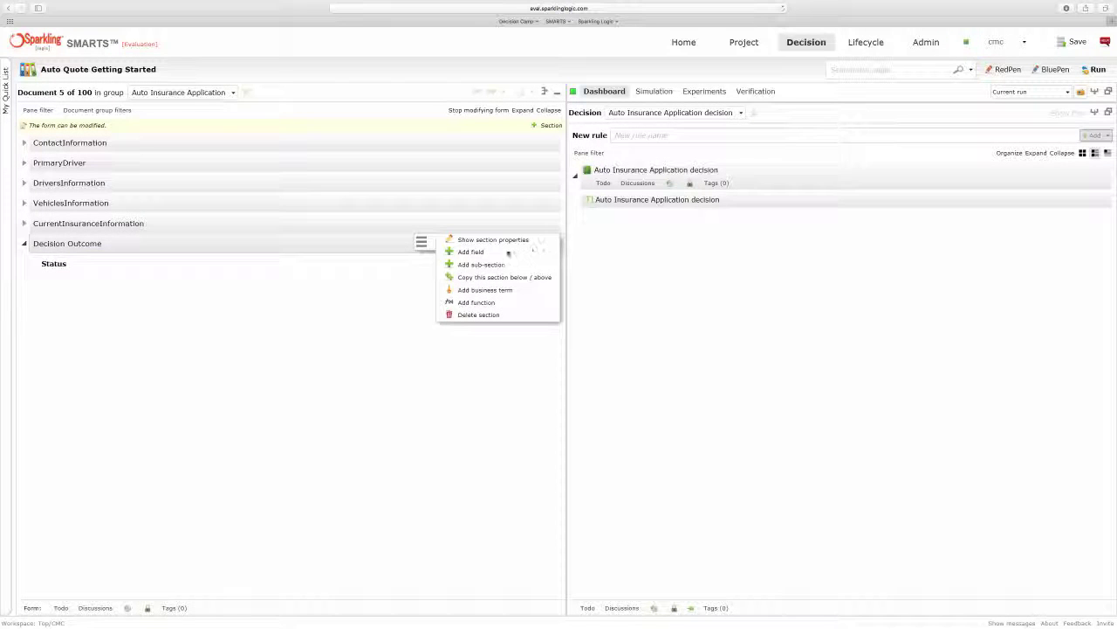
click(476, 253)
text(Me)
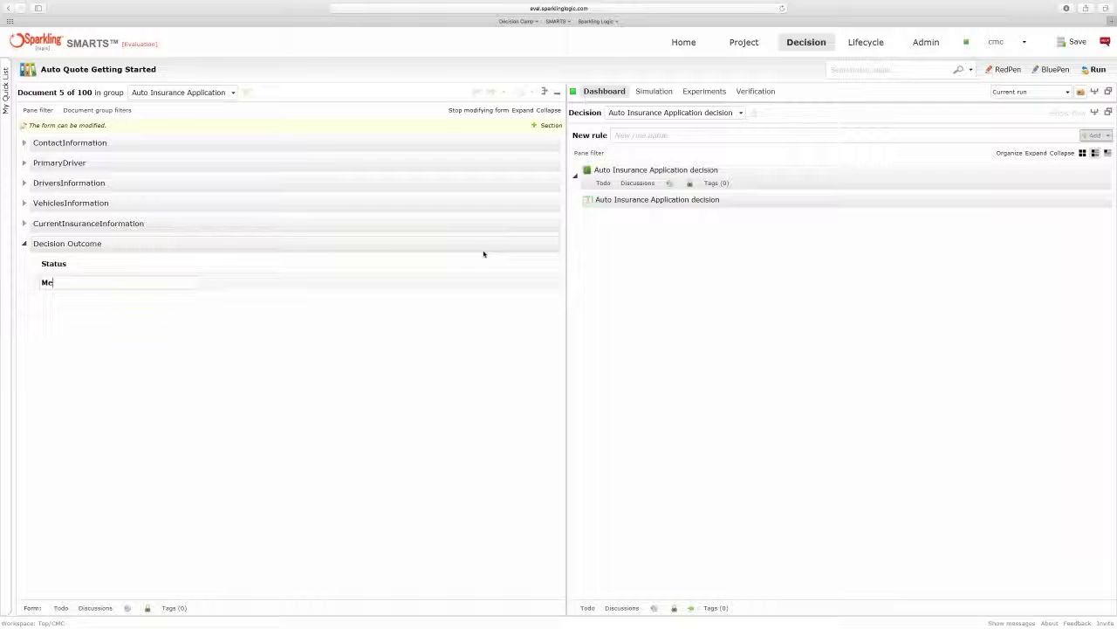
text(ssage)
- Commit the Message field and add a Check Eligibility step under the decision's root node
click(1065, 113)
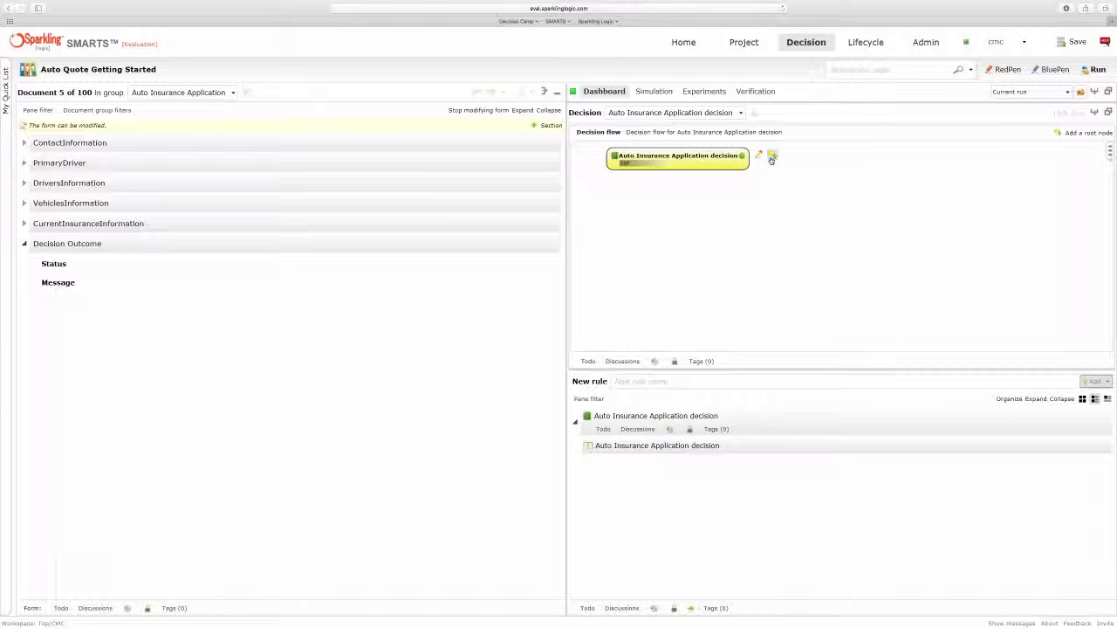
click(772, 159)
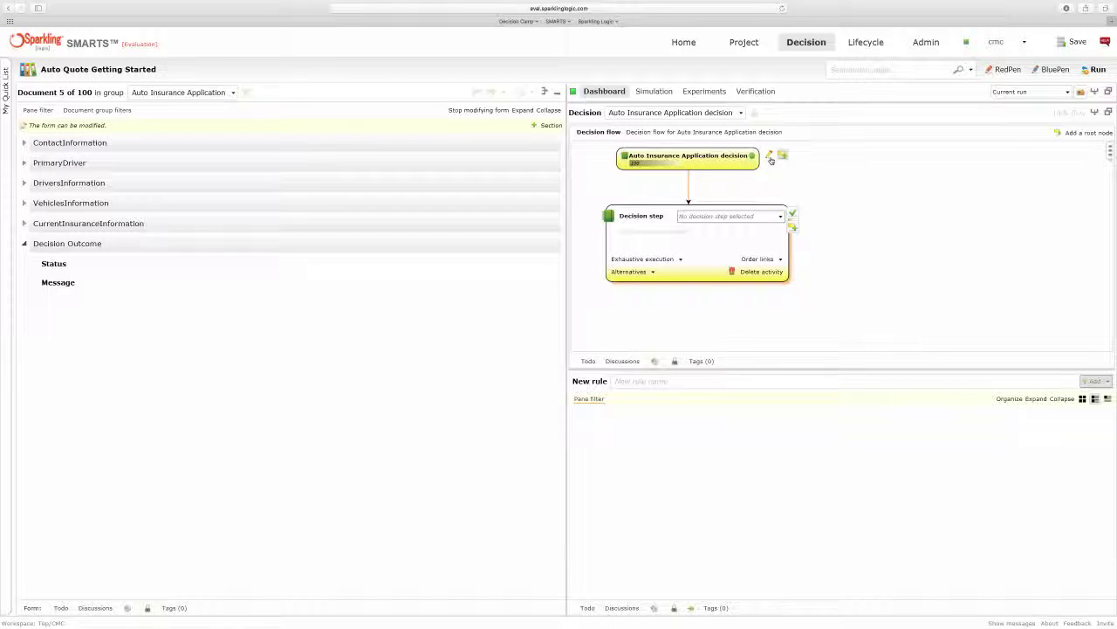
click(744, 216)
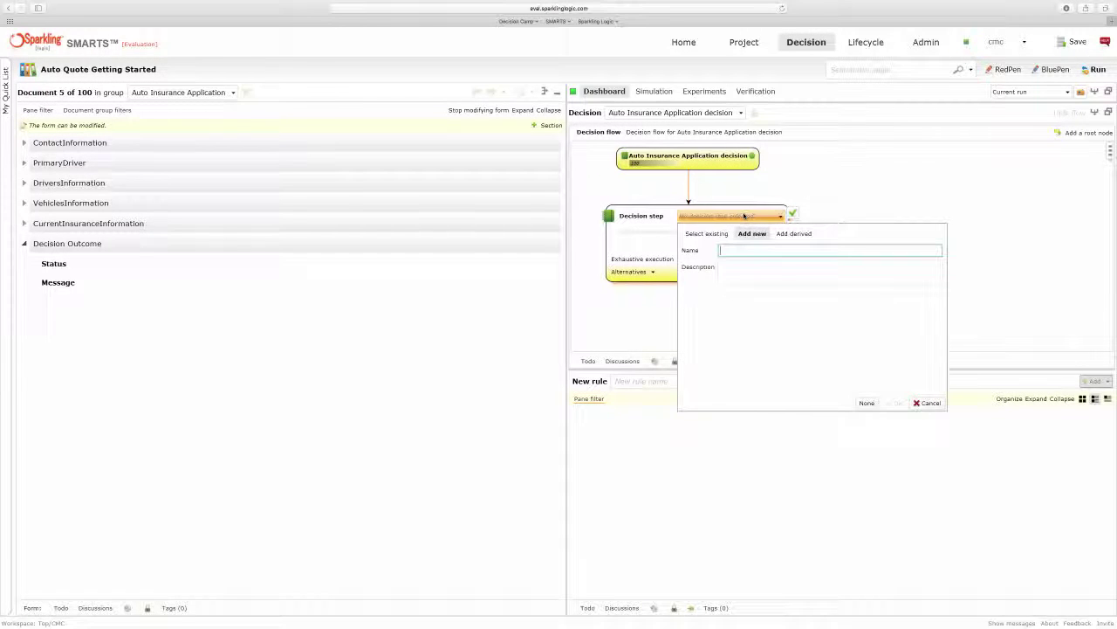
text(Check Eligibility)
click(898, 402)
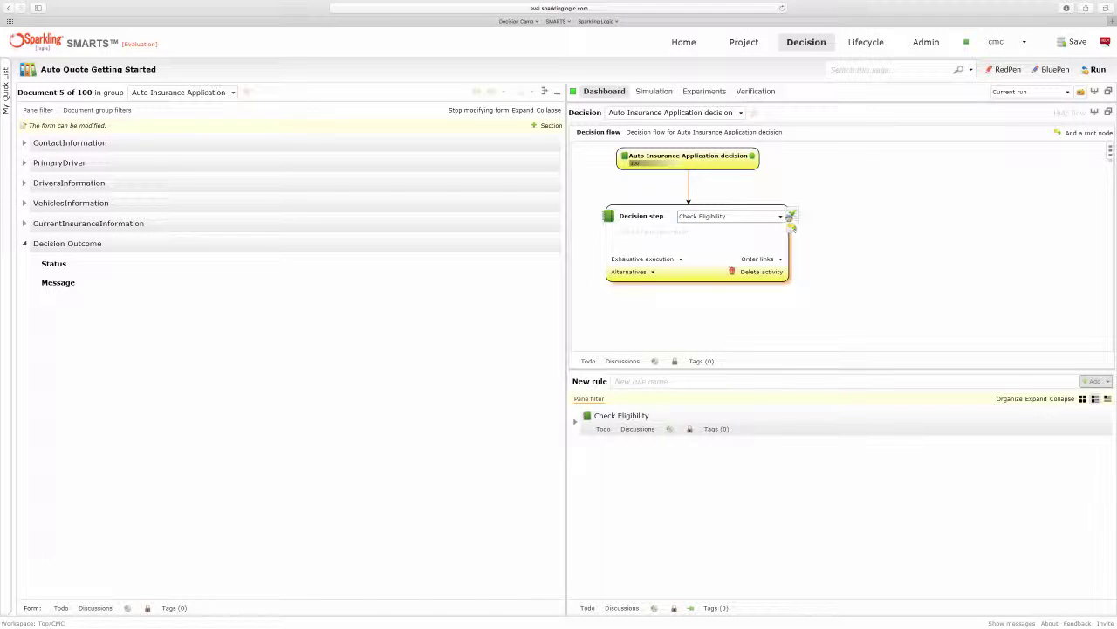
click(790, 216)
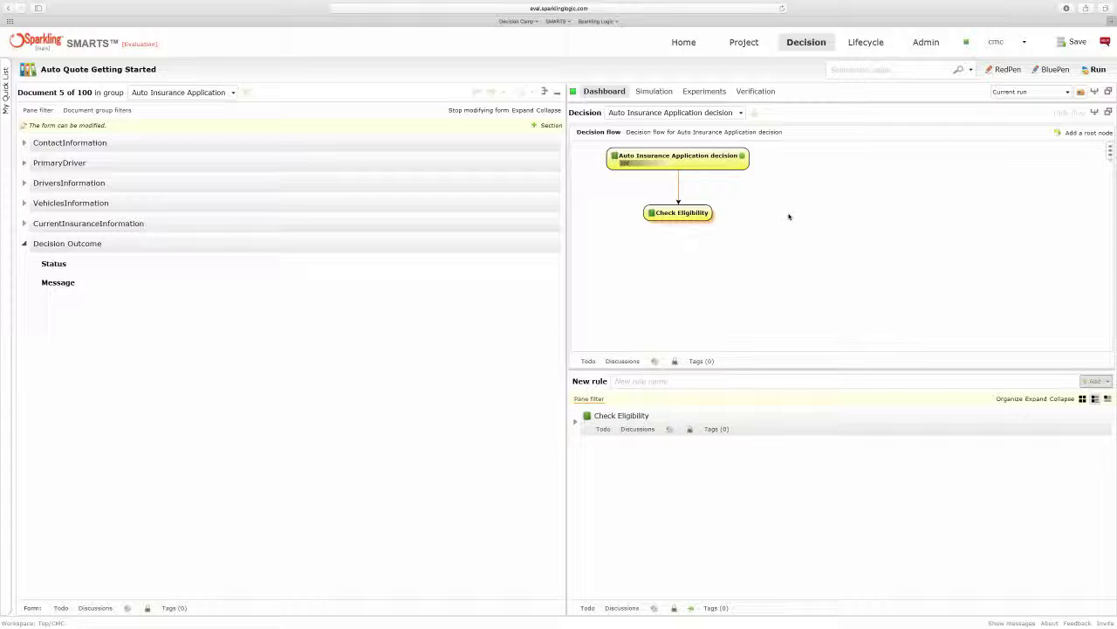
click(1070, 114)
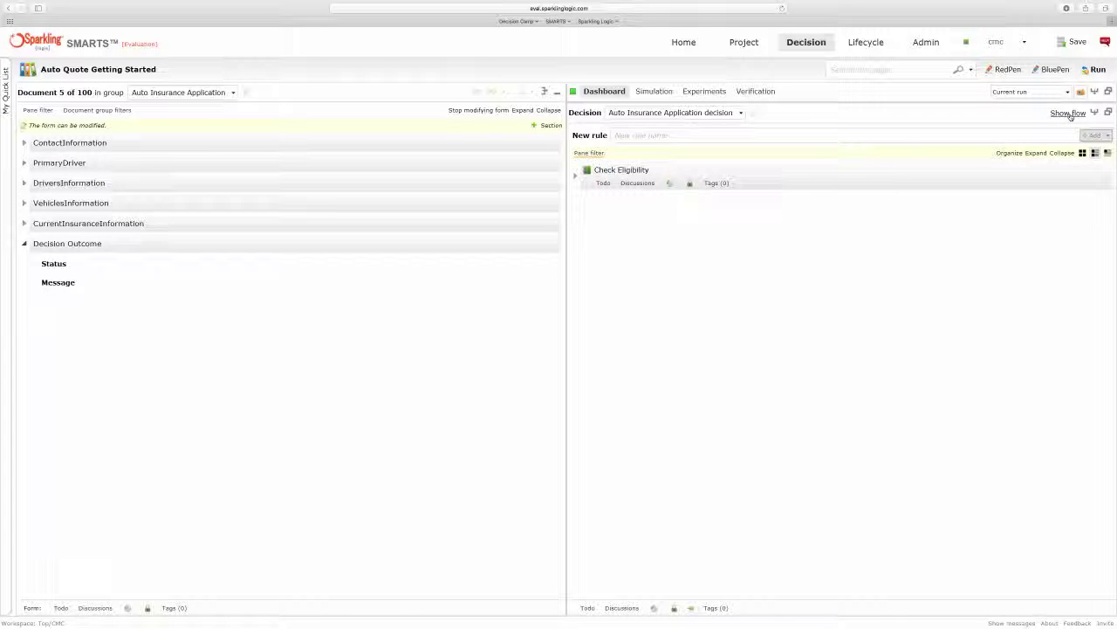
- Expand the Check Eligibility rule set and show it in full view
click(575, 177)
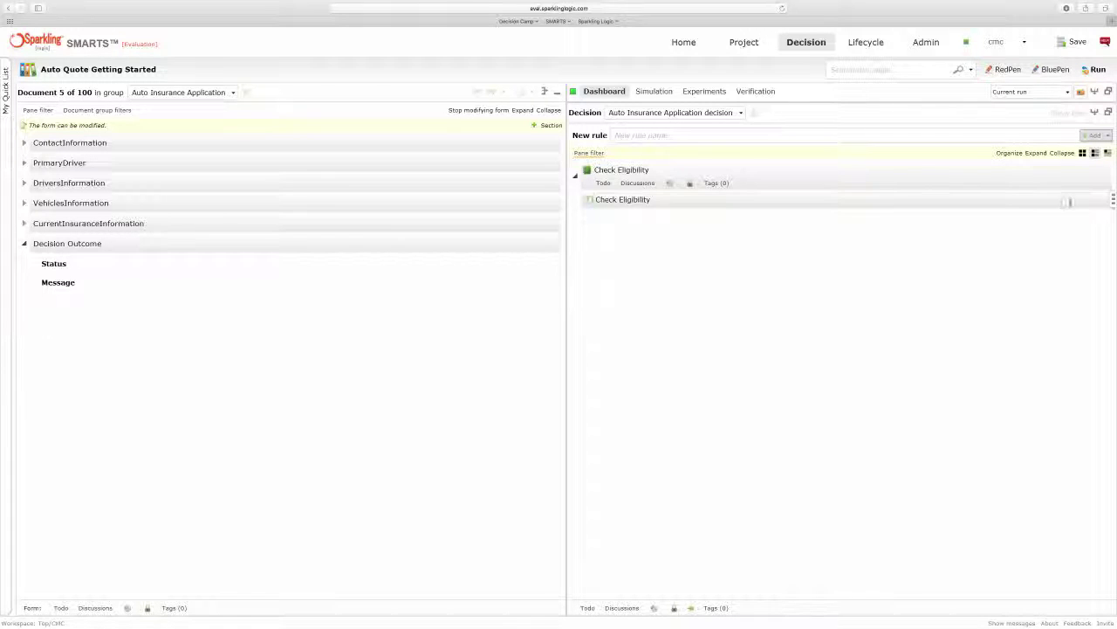
click(1104, 201)
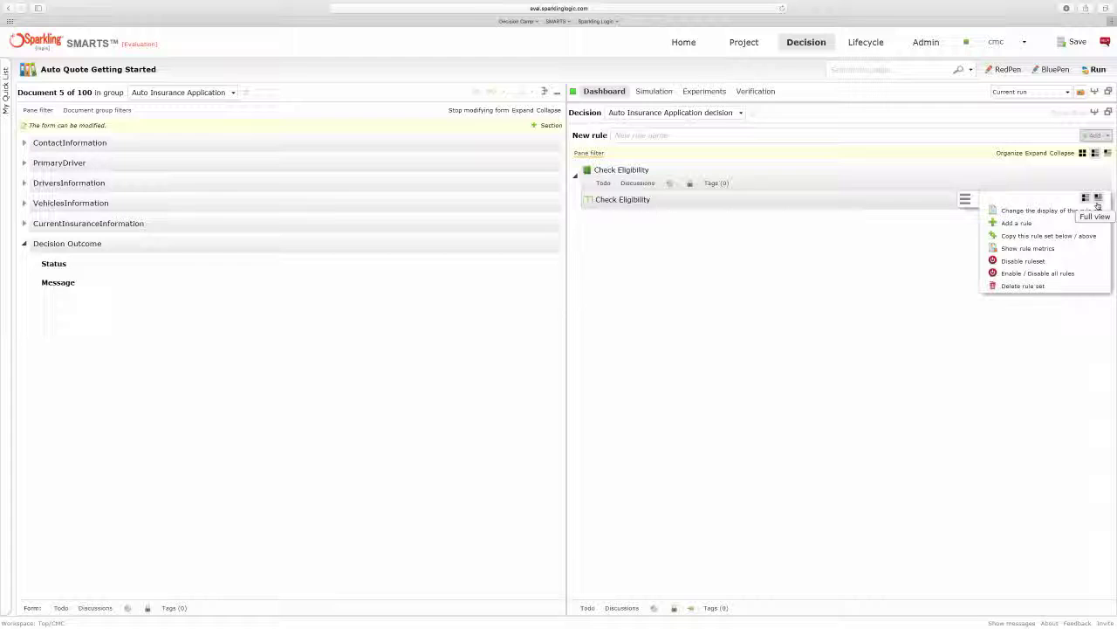
click(1097, 209)
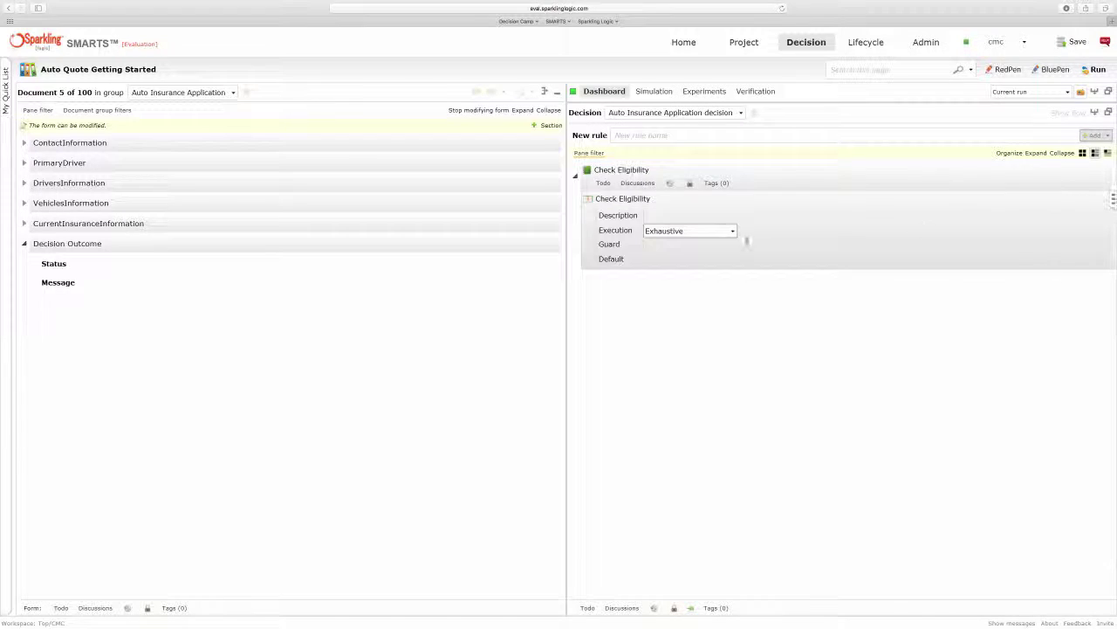
- Set the default actions to Status = "Approved" and Message = "You're Approved!"
click(662, 259)
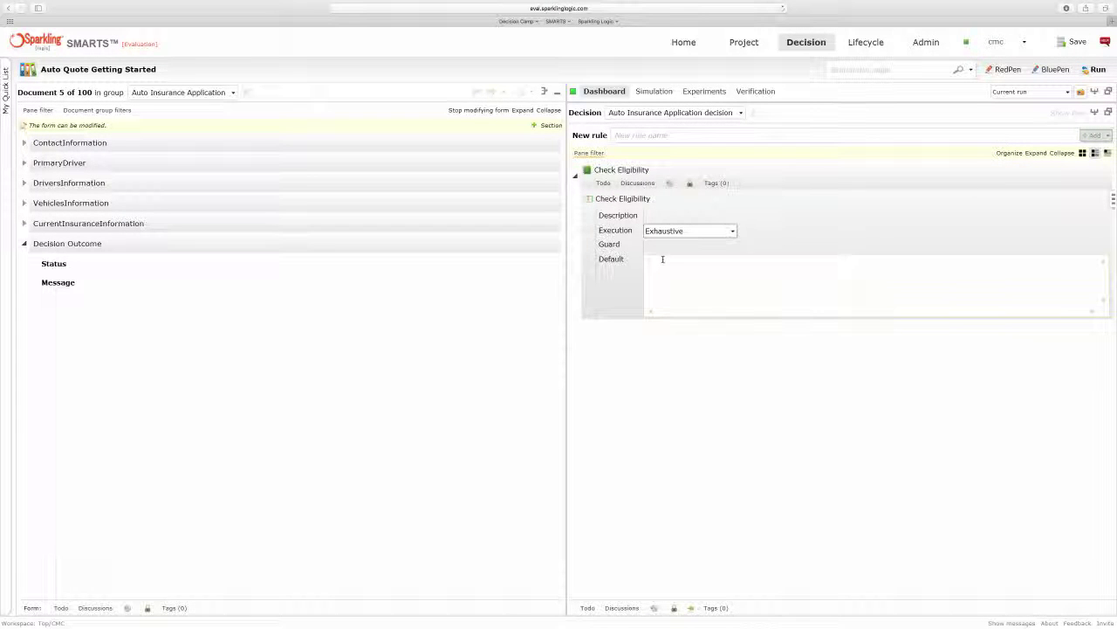
text(s)
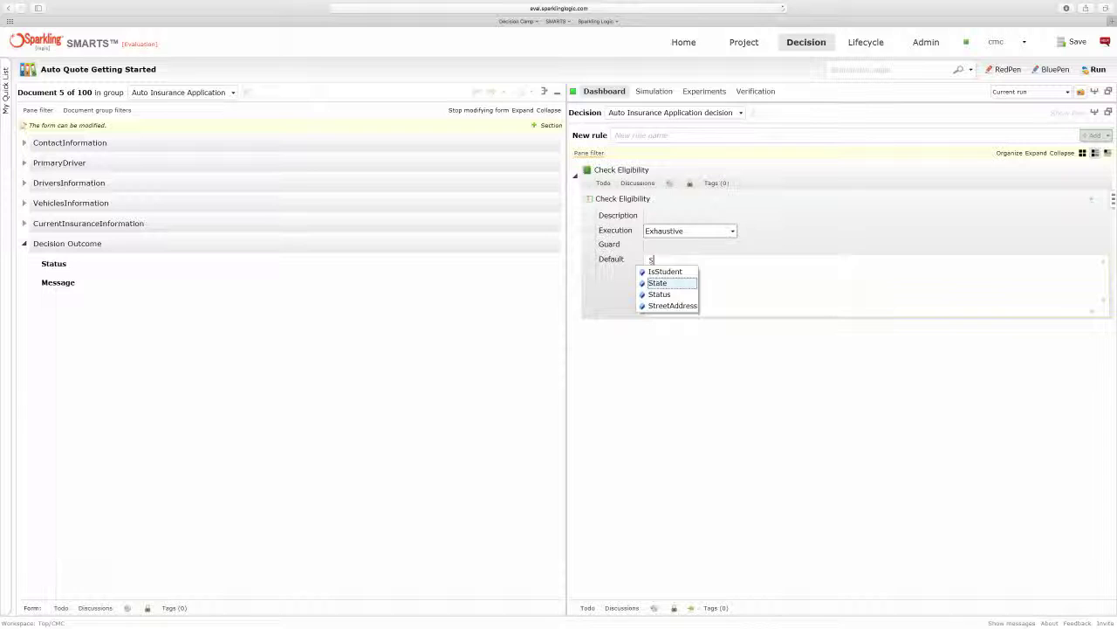
click(667, 291)
text(= ")
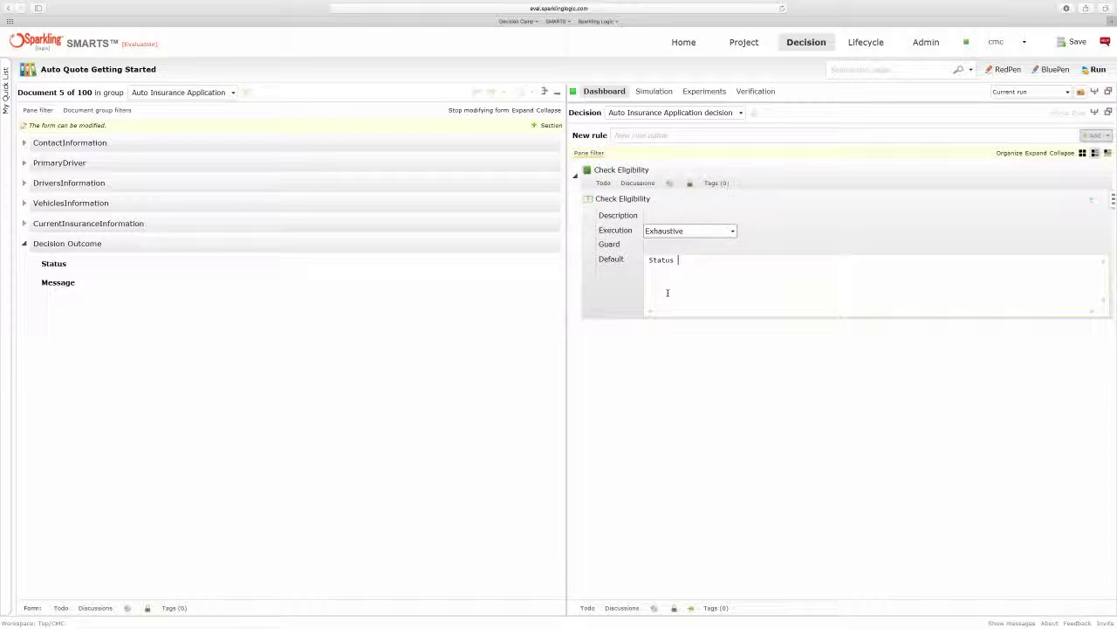
text(Approved";)
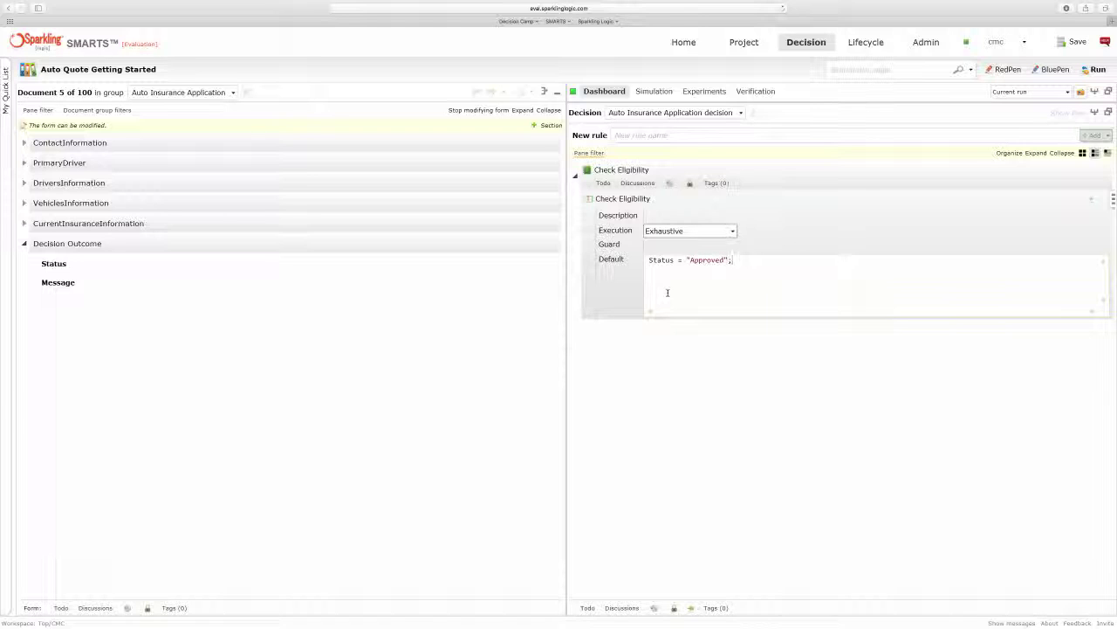
key(Return)
text(Me)
click(664, 293)
text("You're Approved!";)
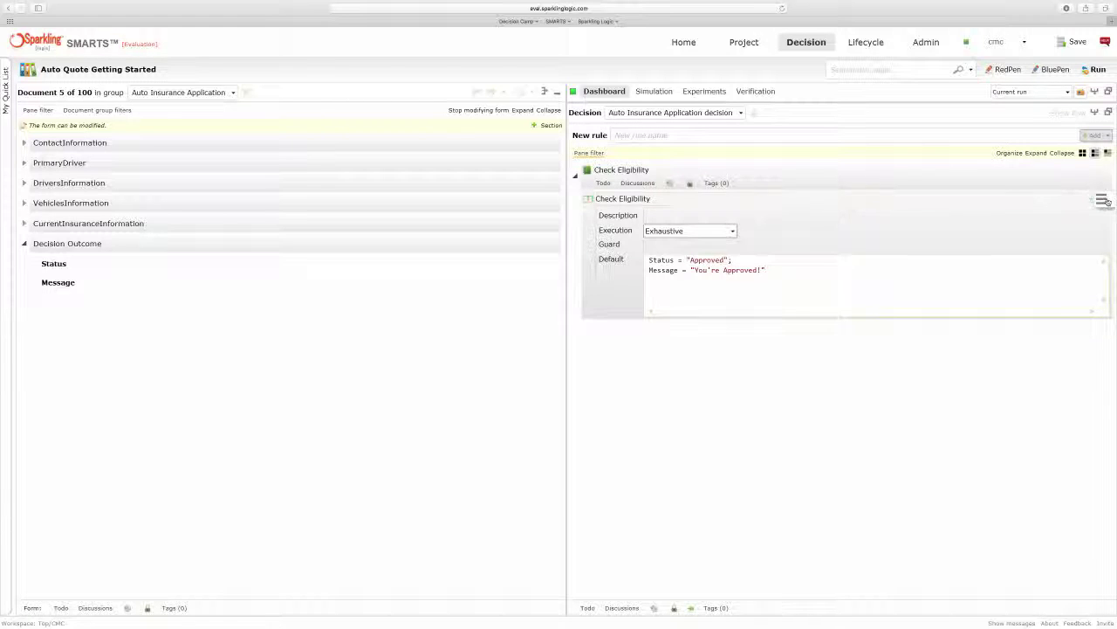
click(1099, 199)
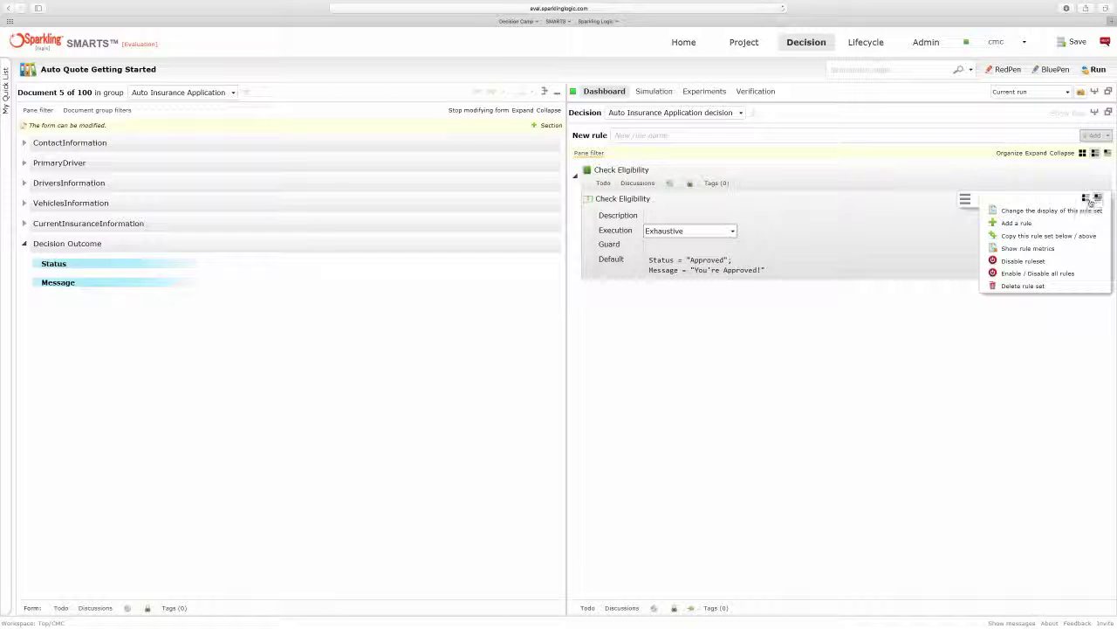
- Back in compact view, add a Too Young rule to Check Eligibility with condition age < 18
click(1087, 200)
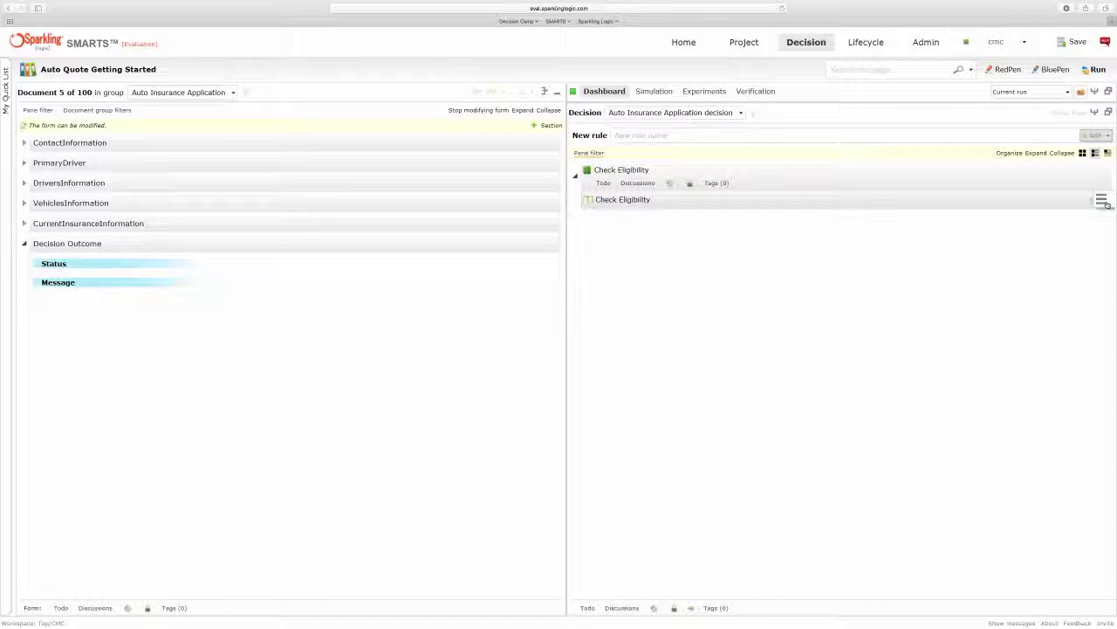
click(1103, 201)
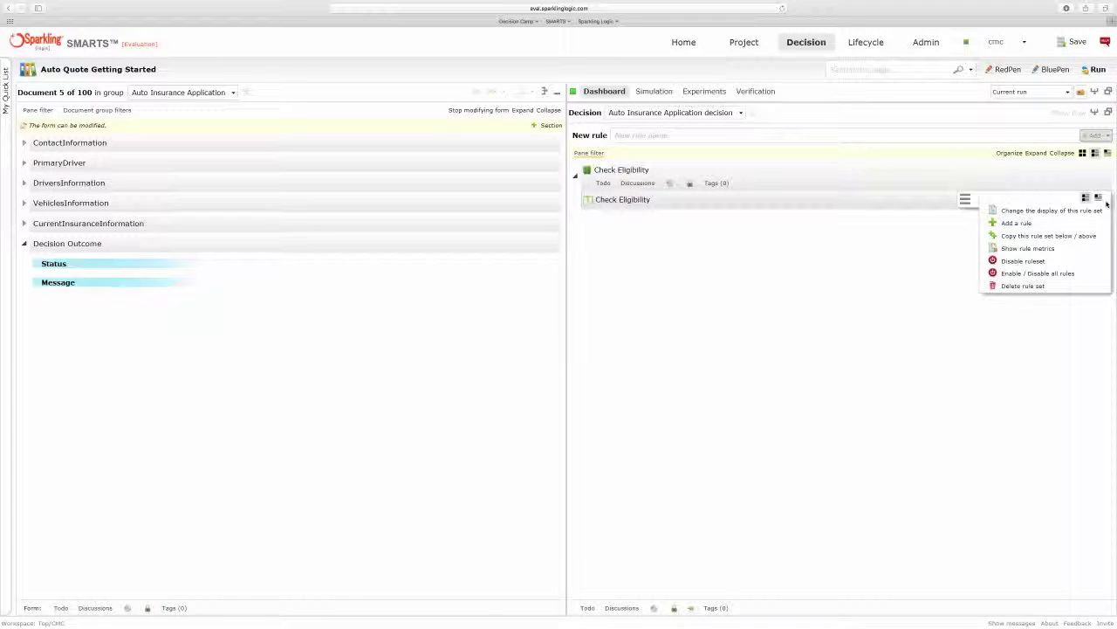
click(1018, 224)
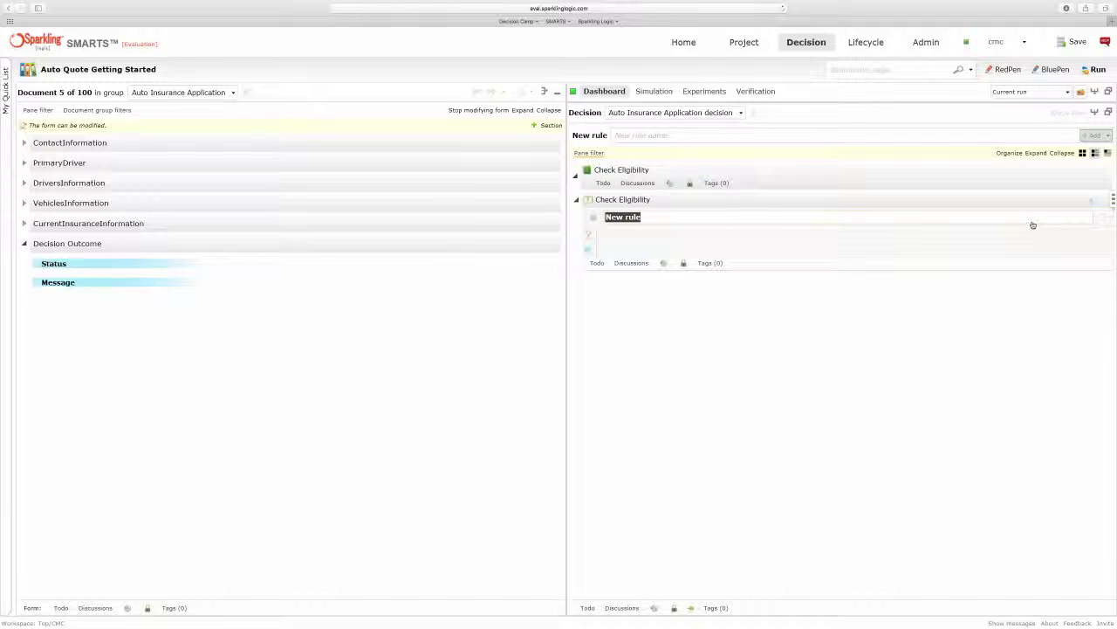
text(Too Young)
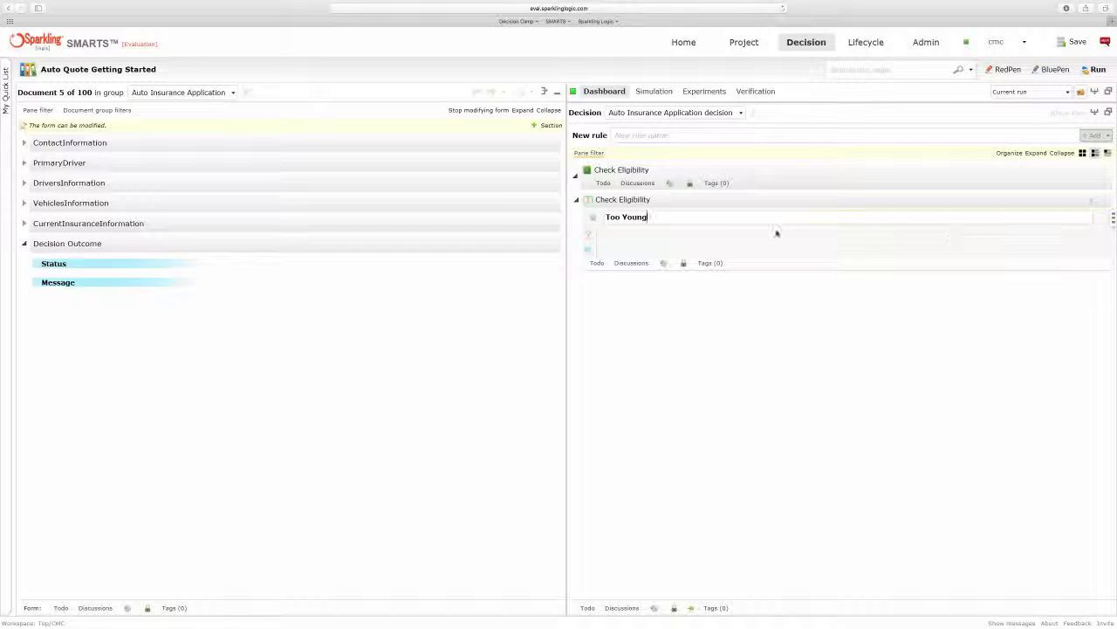
click(635, 238)
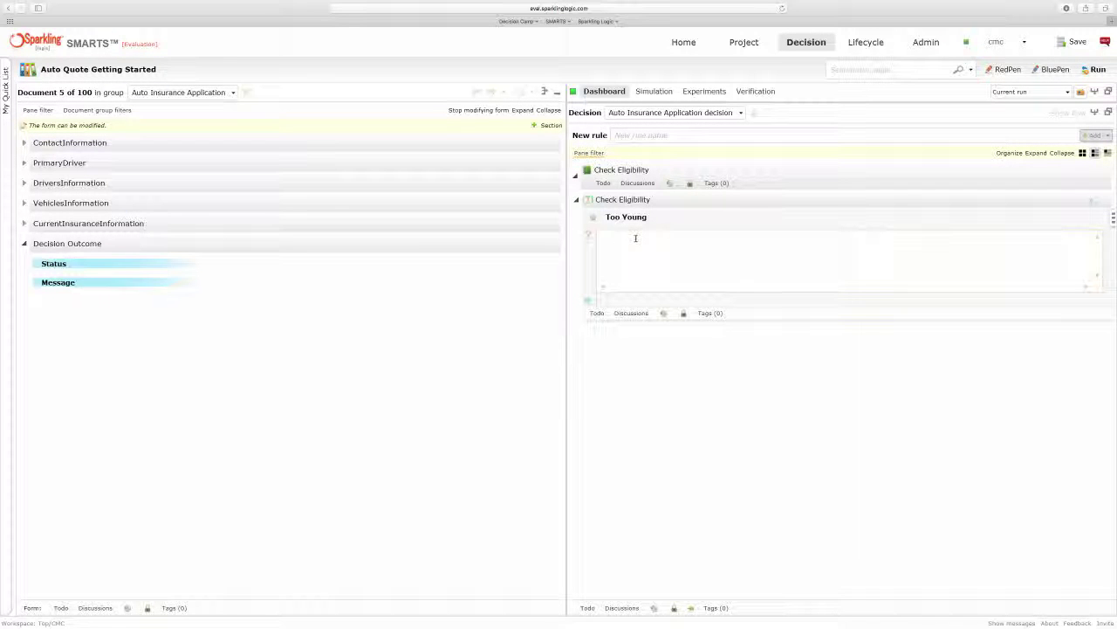
text(age <18)
mouse_move(608, 237)
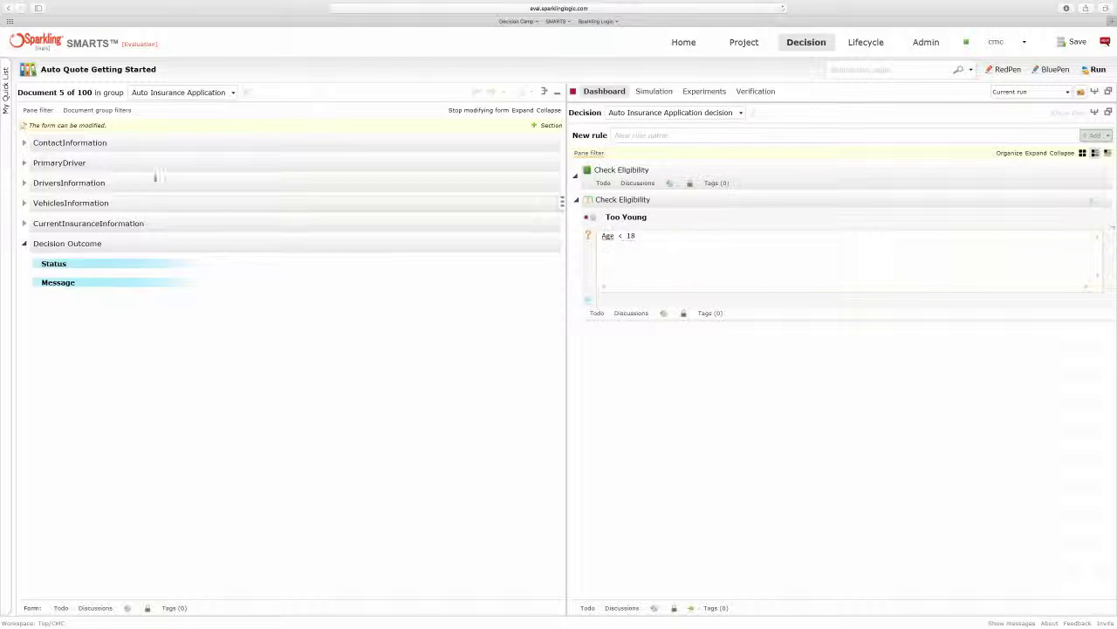
- Expand PrimaryDriver, check its DateOfBirth value, and add an Age field to the section
click(23, 163)
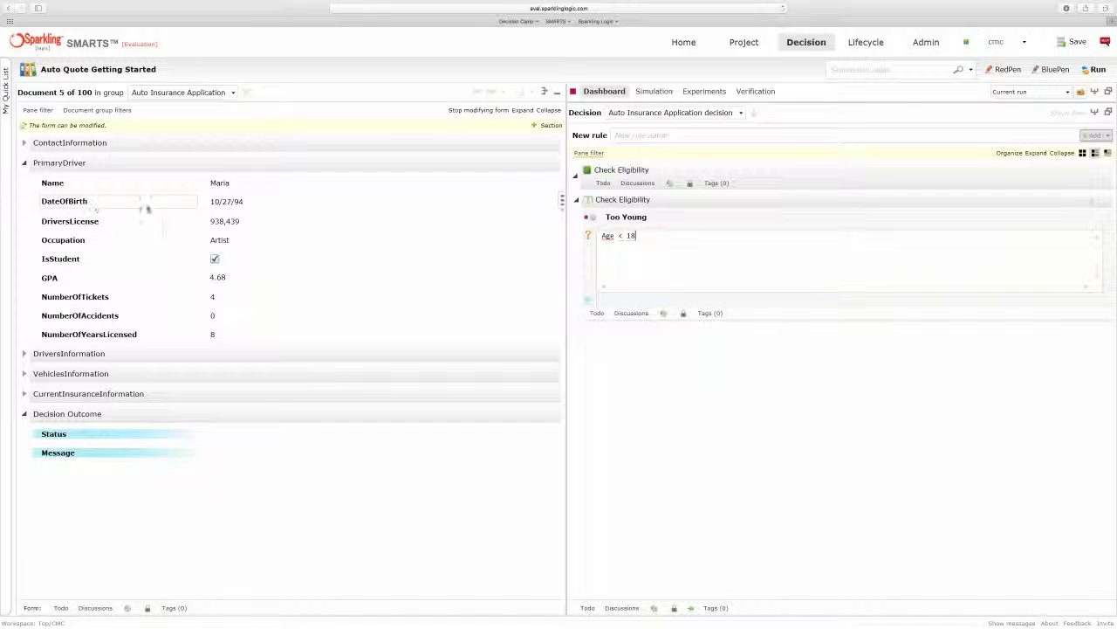
click(223, 203)
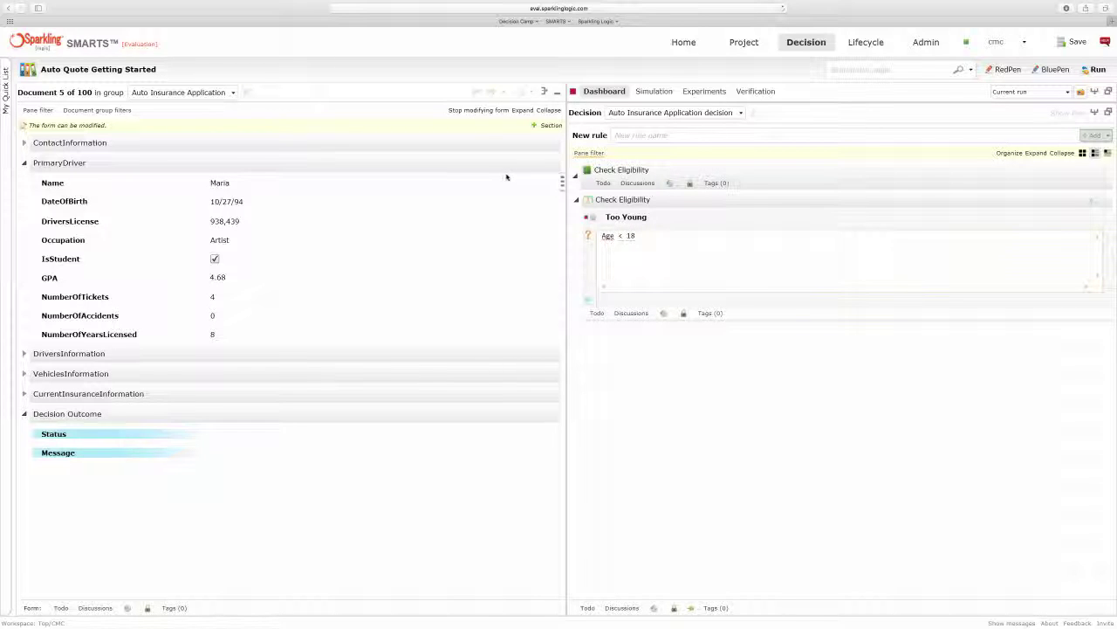
click(552, 161)
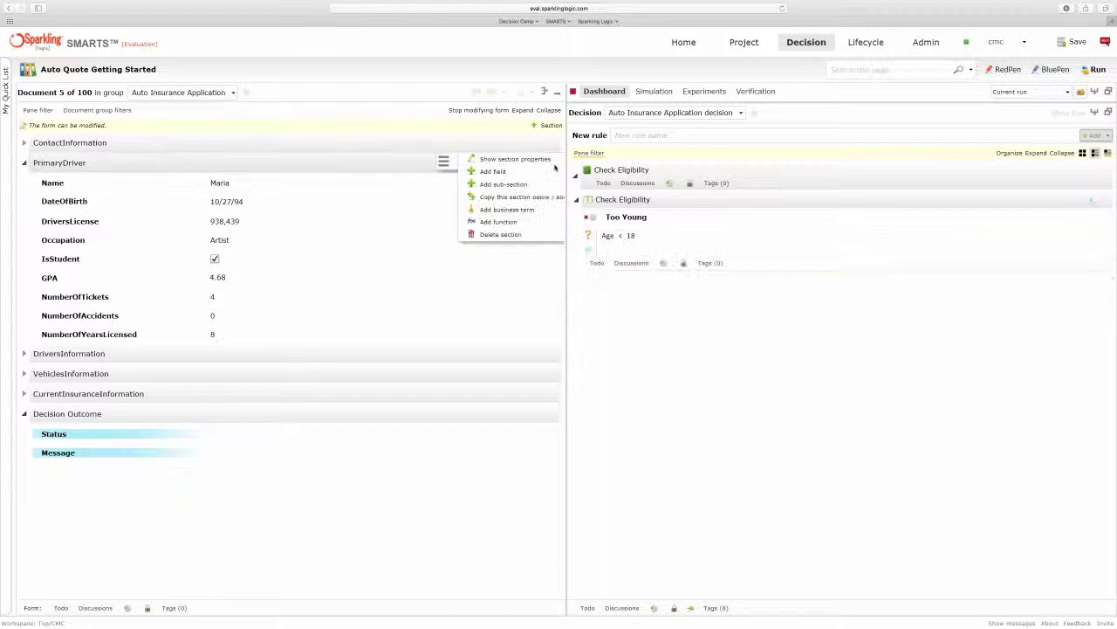
click(471, 171)
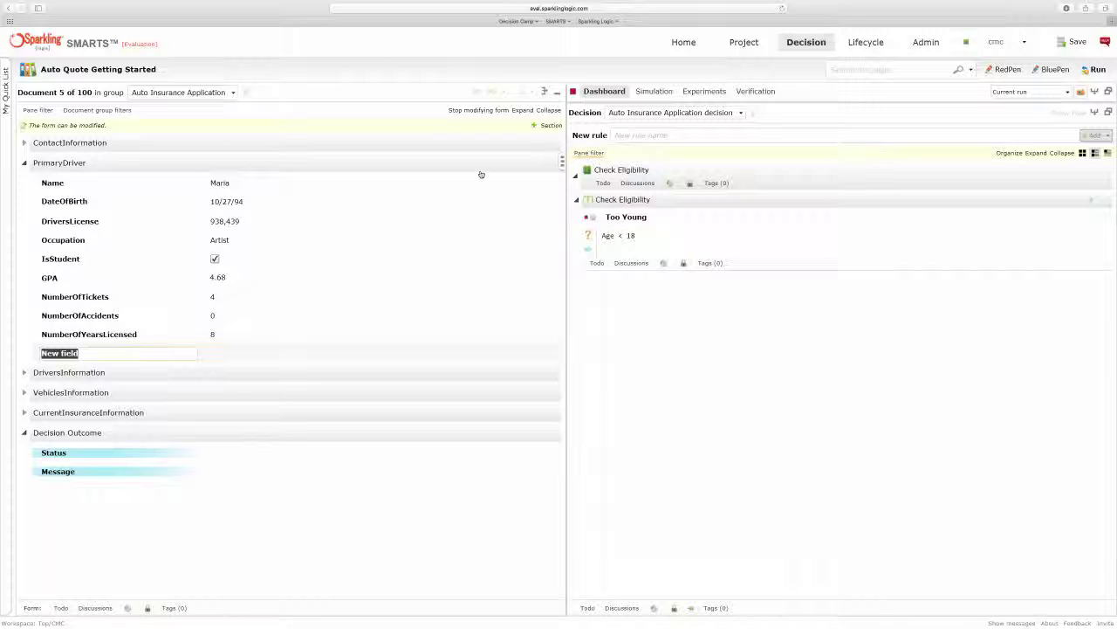
text(Age)
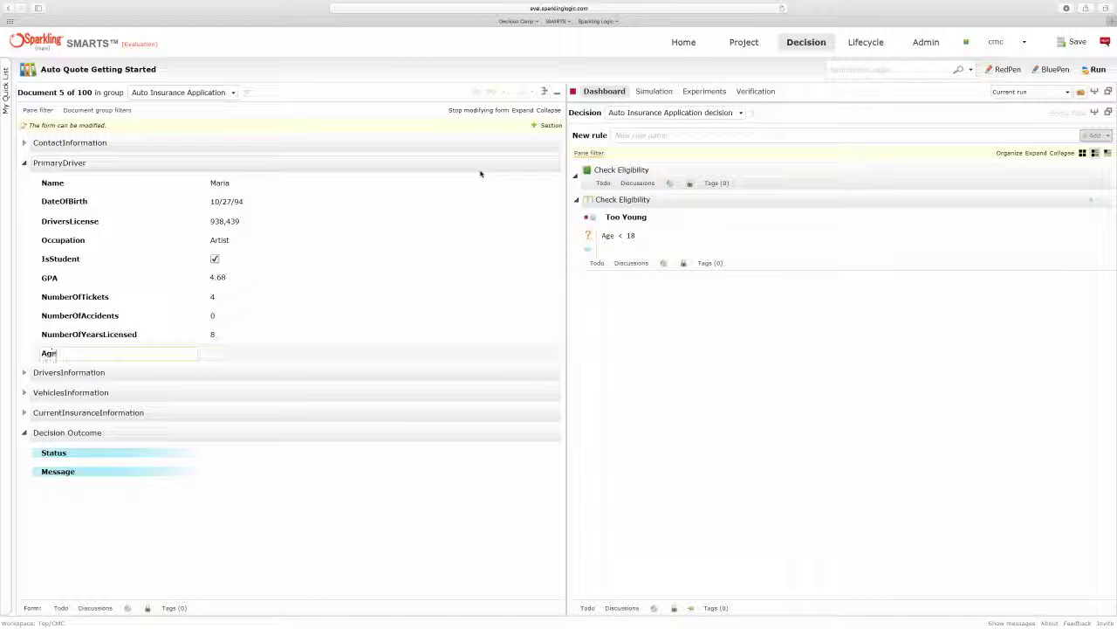
click(553, 353)
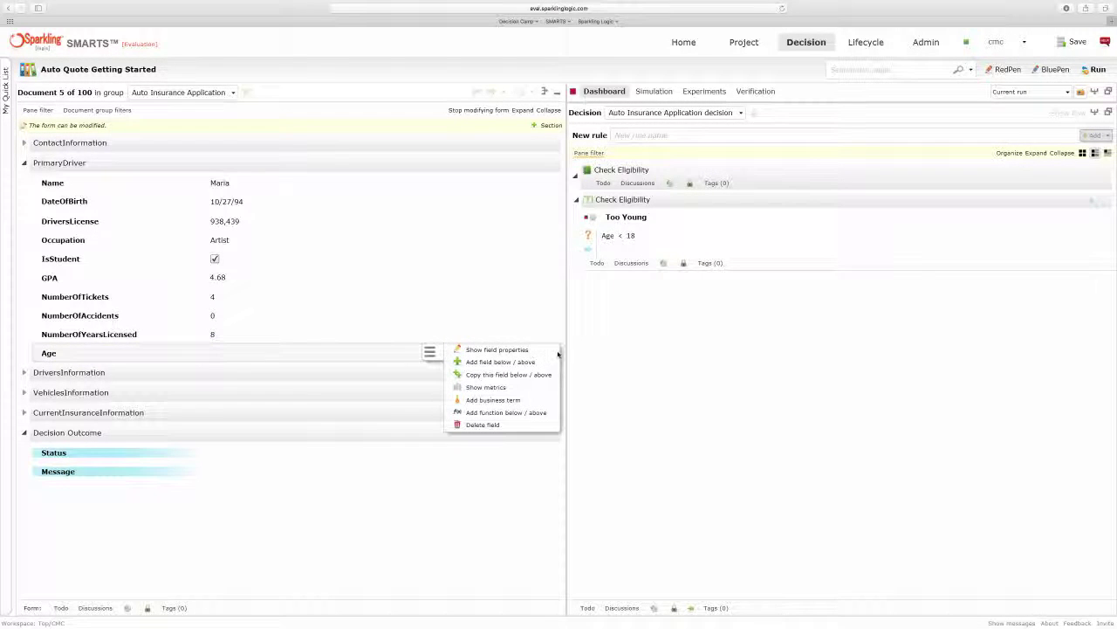
- Make Age an Integer field computed as Today().Year - DateOfBirth.Year
click(491, 351)
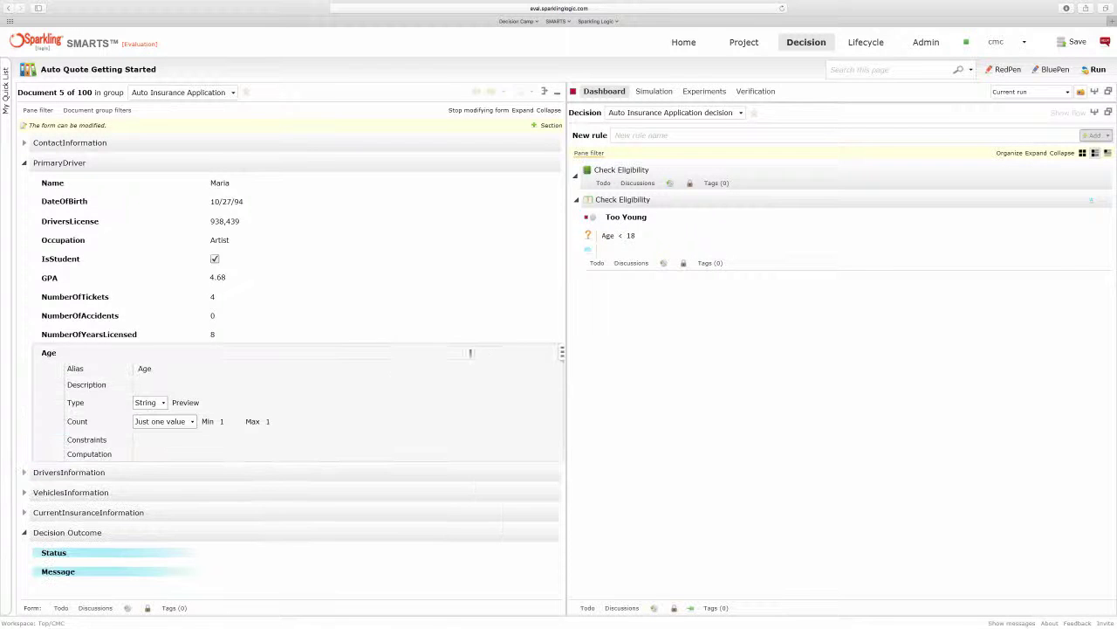
click(154, 405)
click(147, 429)
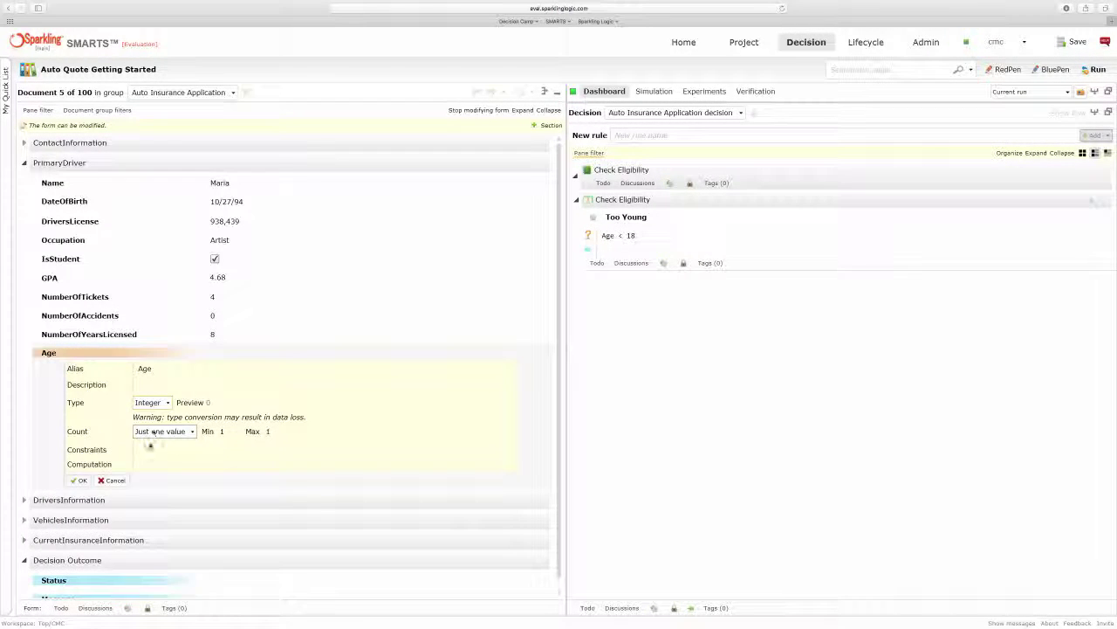
click(145, 465)
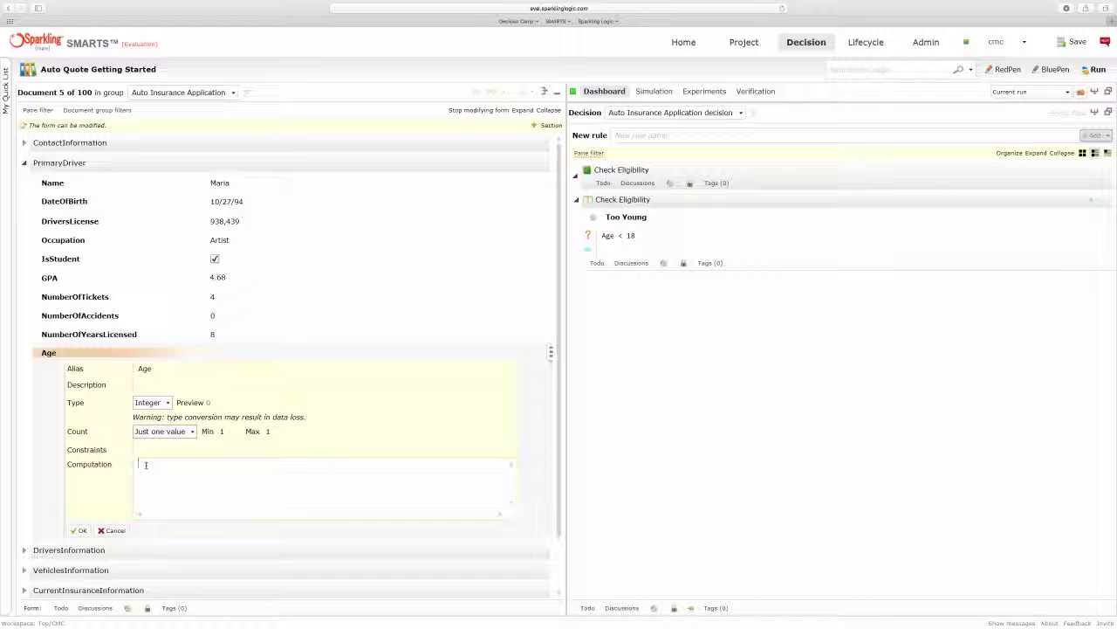
text(Today().Year - D)
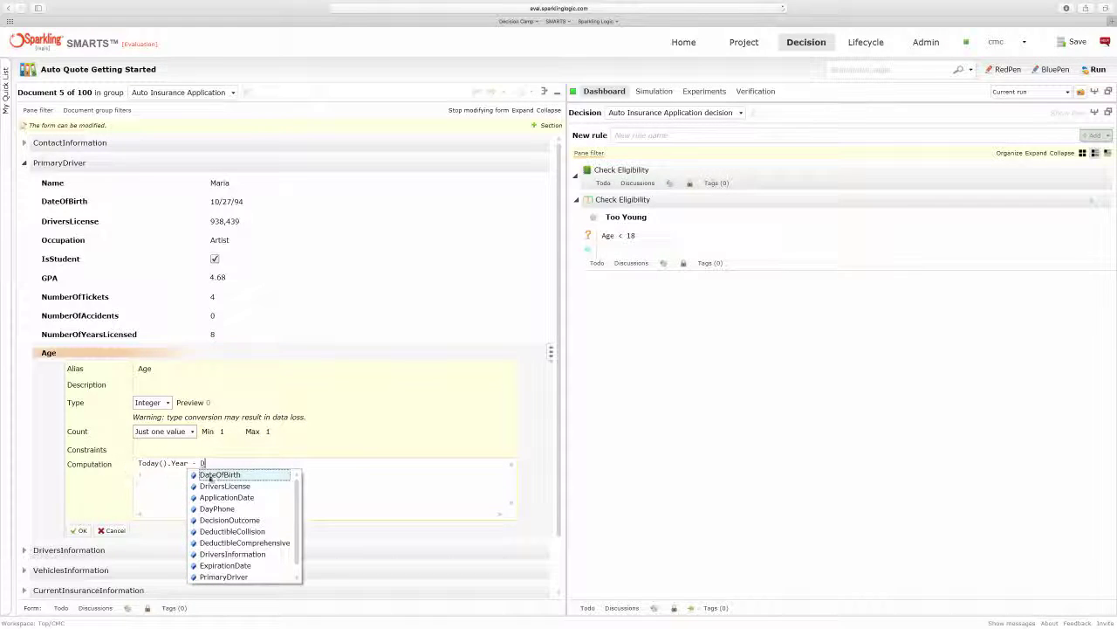
click(217, 474)
text(.Year)
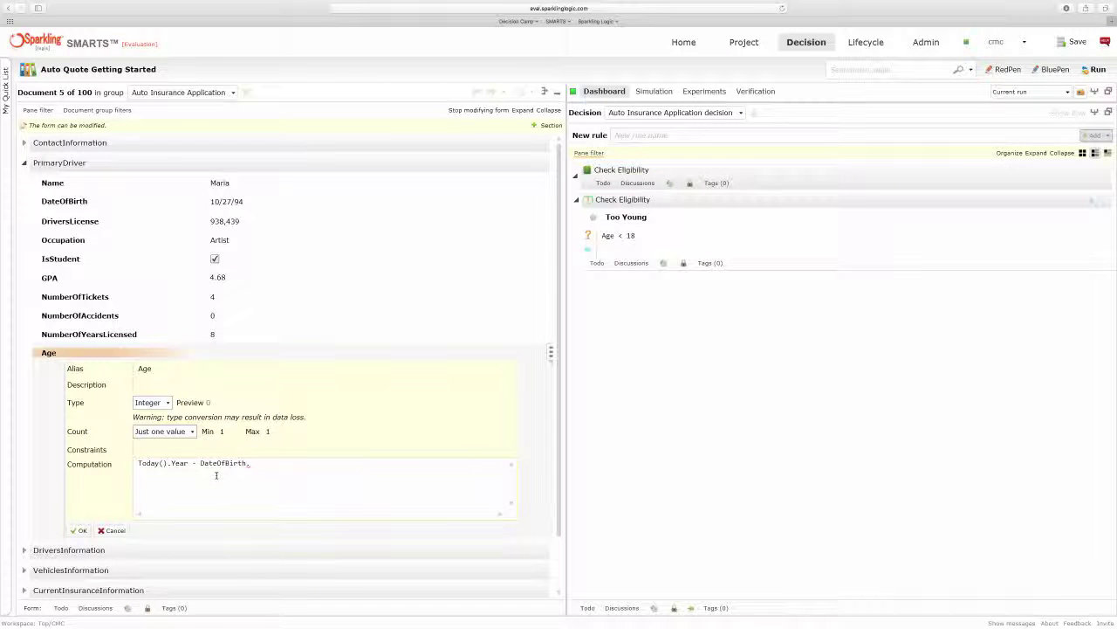
click(76, 529)
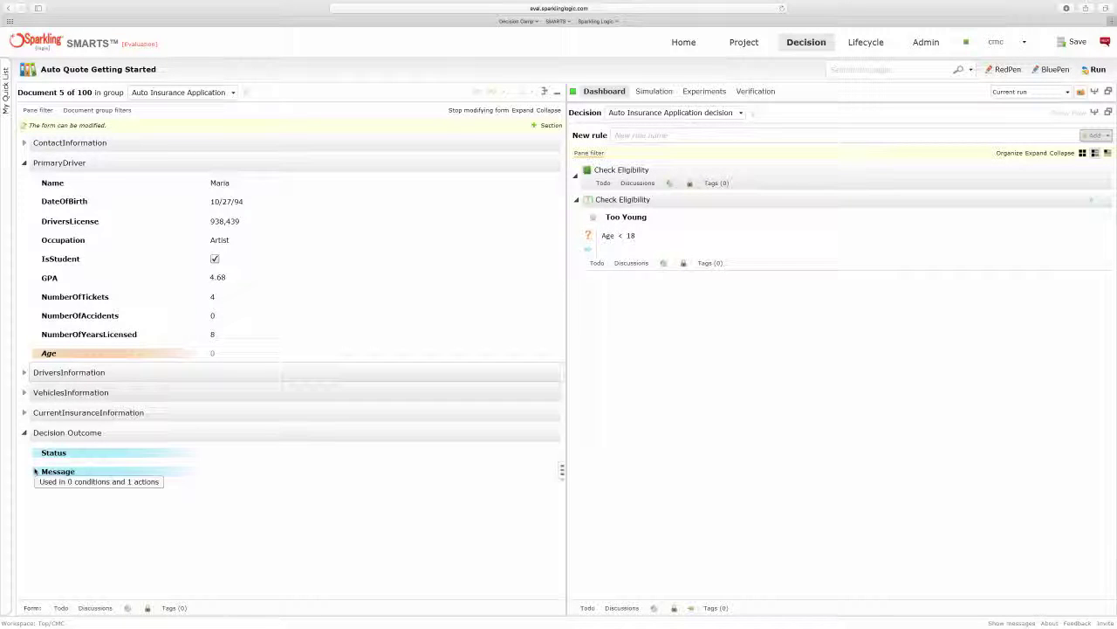
- Give the Too Young rule the action Status = "Denied"; Message = "Too Young";
click(612, 249)
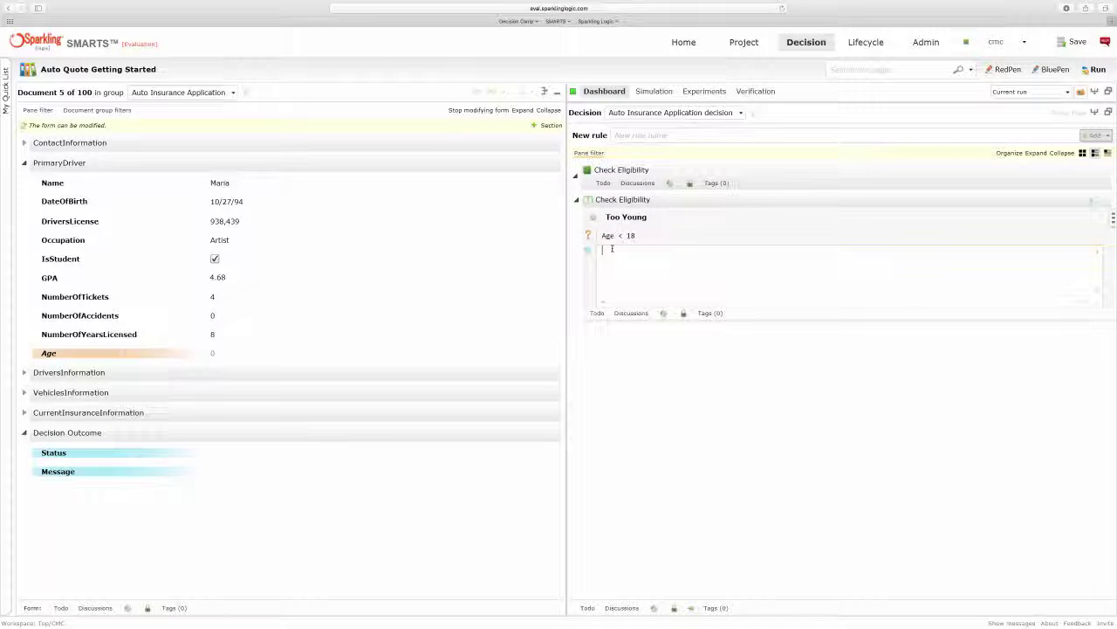
text(Se)
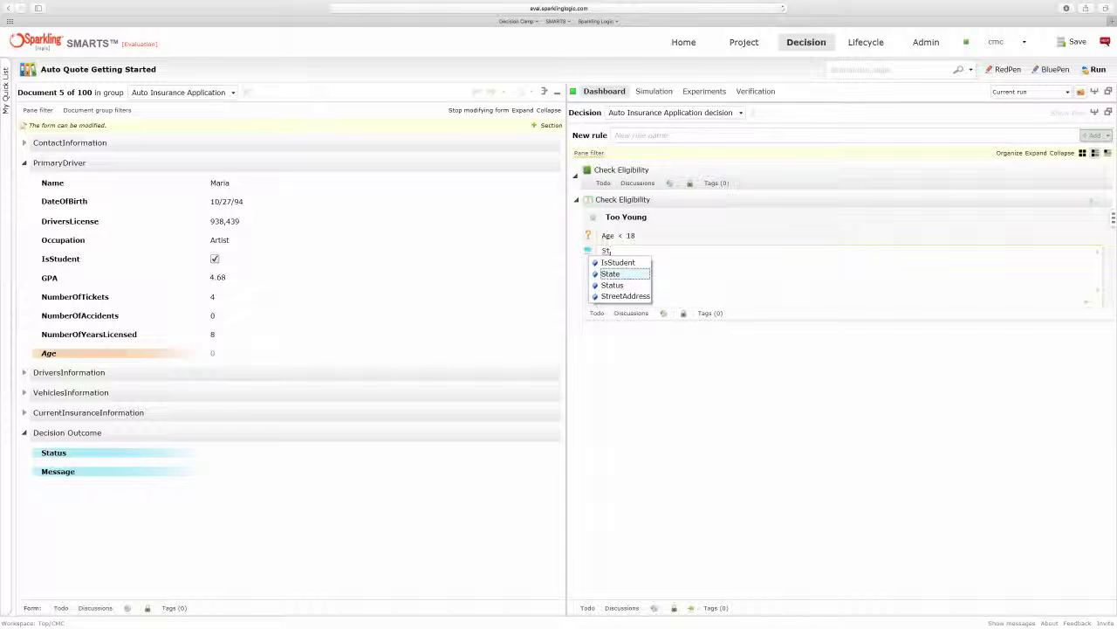
click(617, 284)
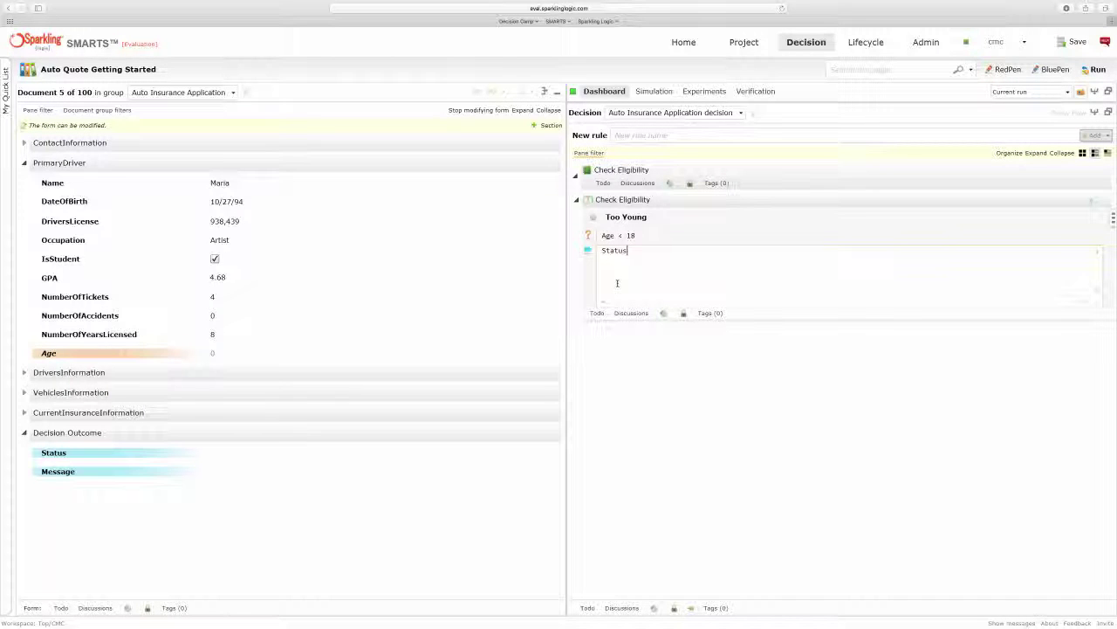
text(= "Denied";)
key(Return)
text(Me)
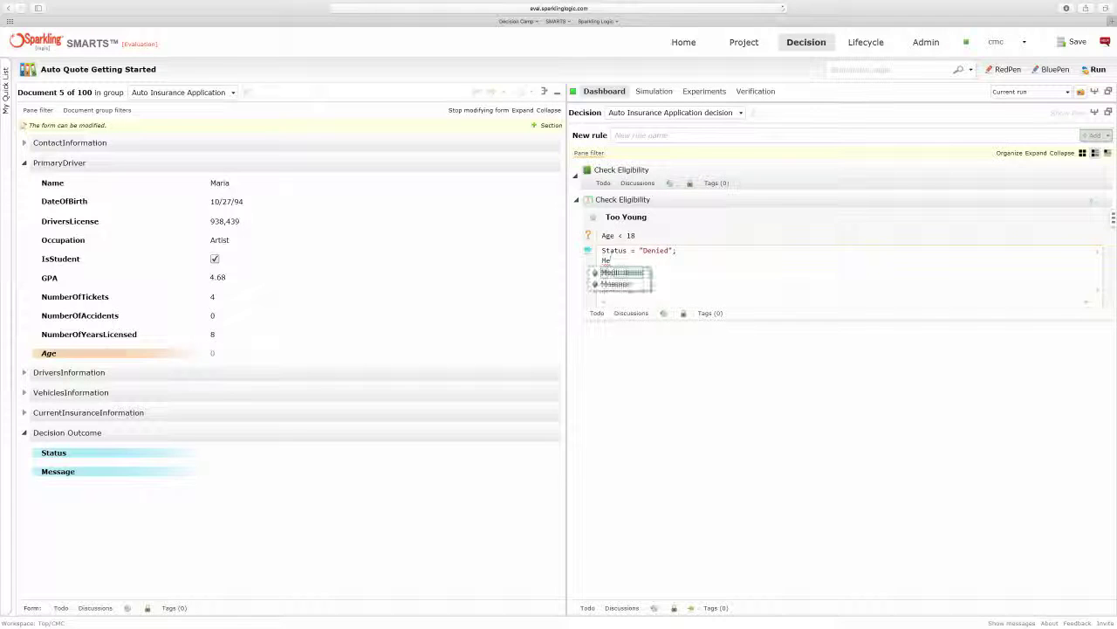
click(617, 284)
text(=)
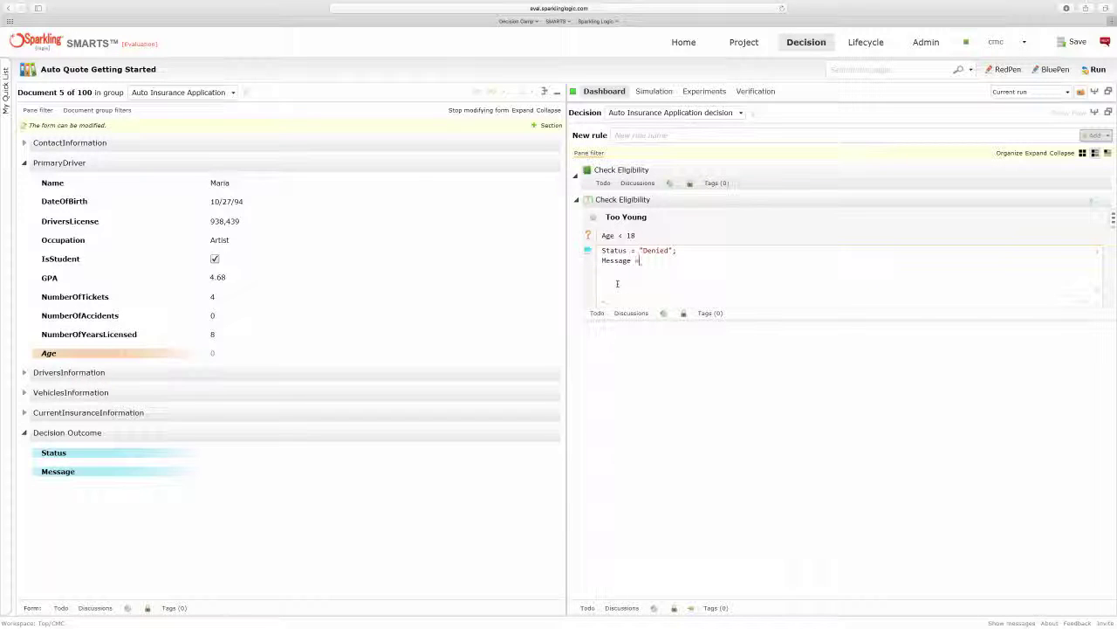
text( "Too Young";)
- Copy the Too Young rule below itself and rename the copy Too Risky
click(1098, 218)
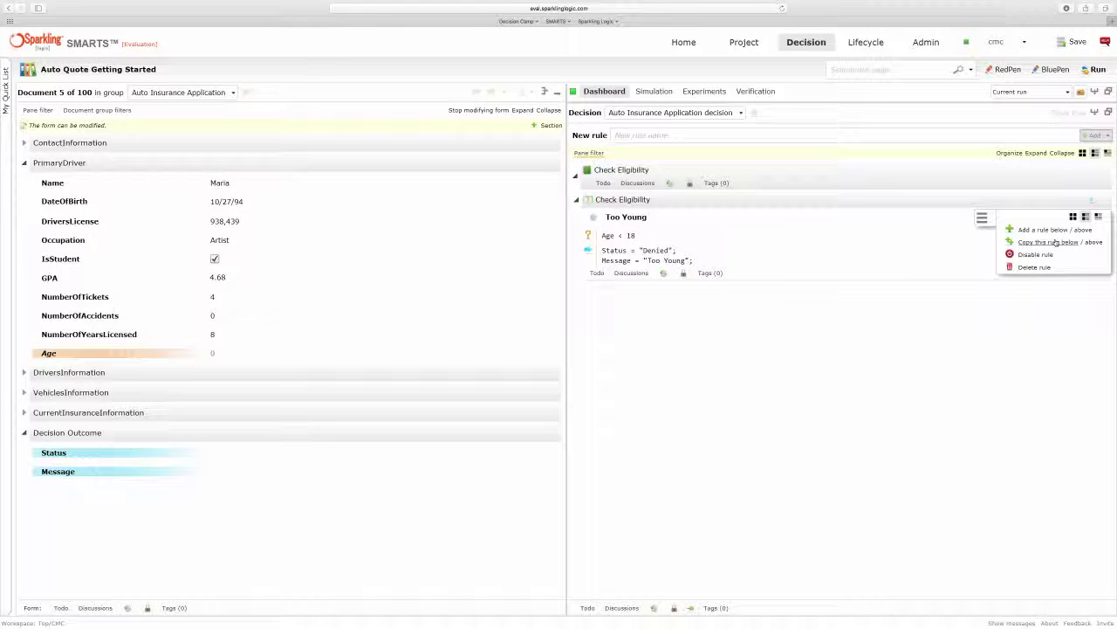
click(1068, 242)
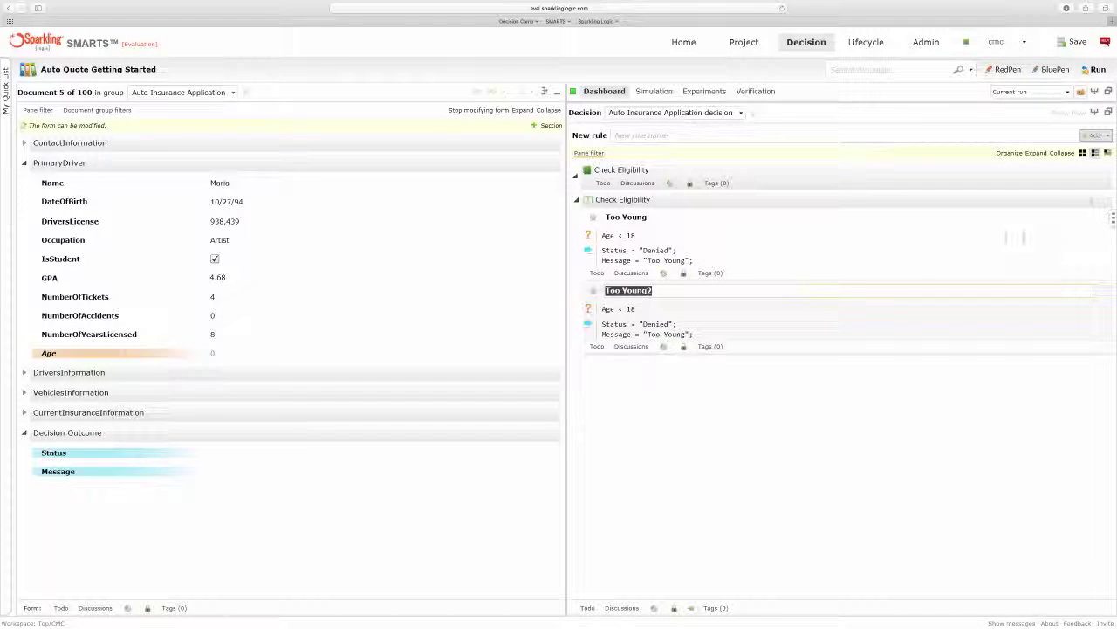
click(660, 290)
drag(660, 289, 622, 290)
text(Ri)
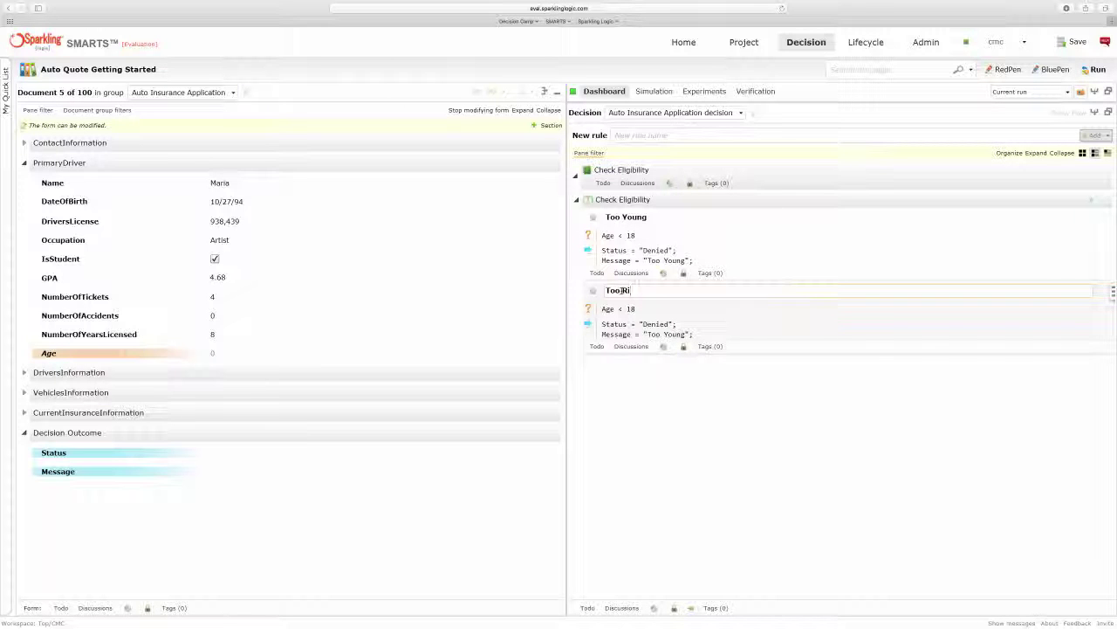
text(sky)
- Set Too Risky's condition to PrimaryDriver.NumberOfAccidents > 5 and its message to "Too Risky"
click(622, 310)
triple_click(623, 309)
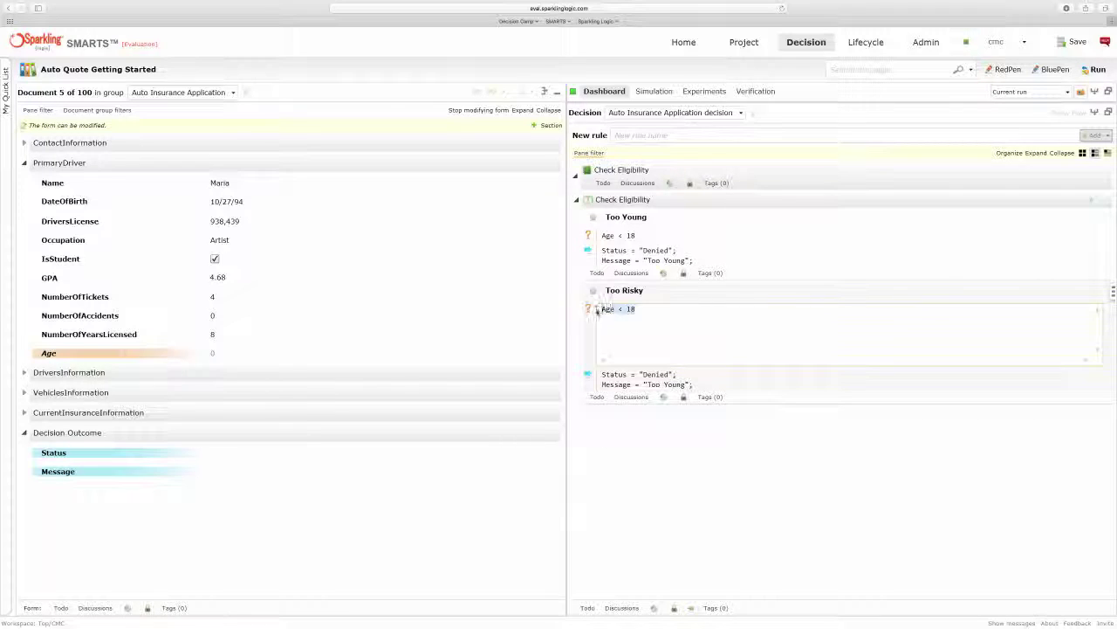
text(Nu)
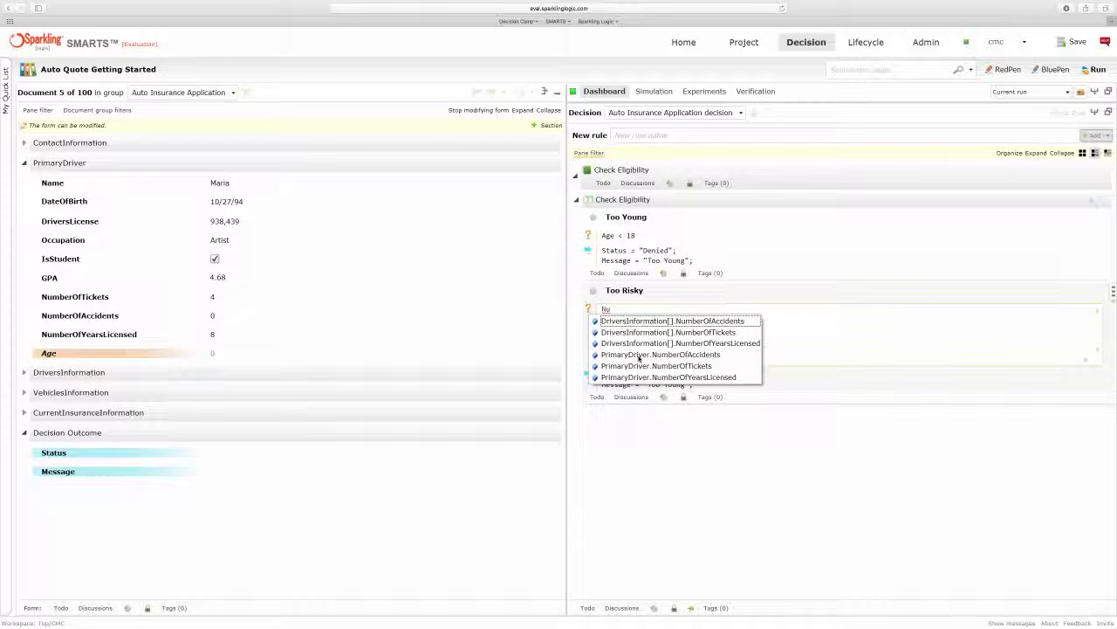
click(638, 356)
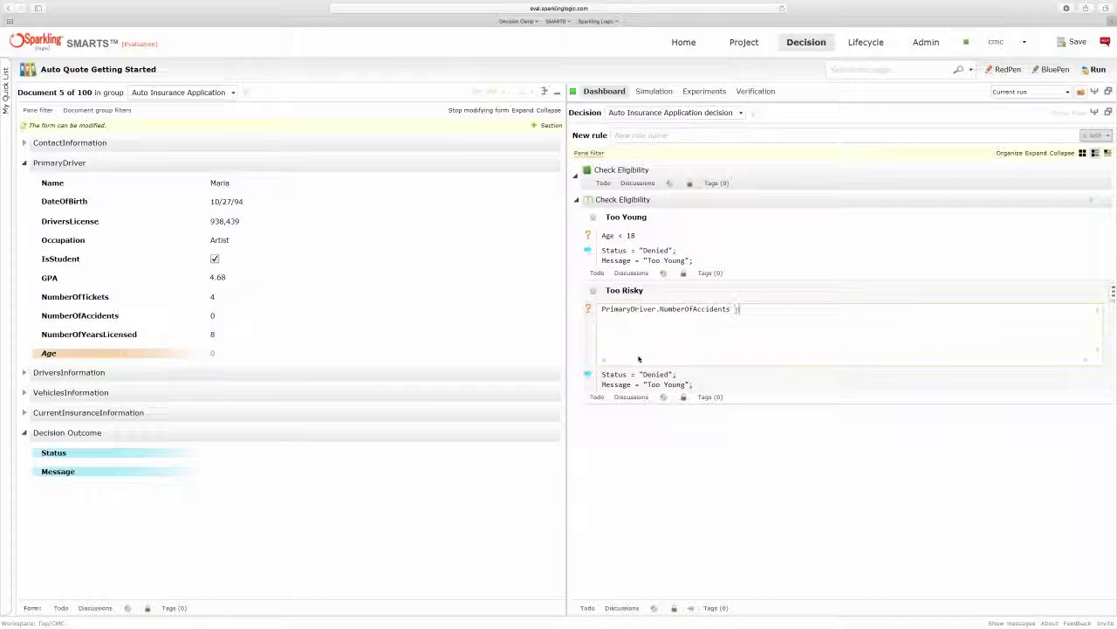
text(> 5)
click(665, 384)
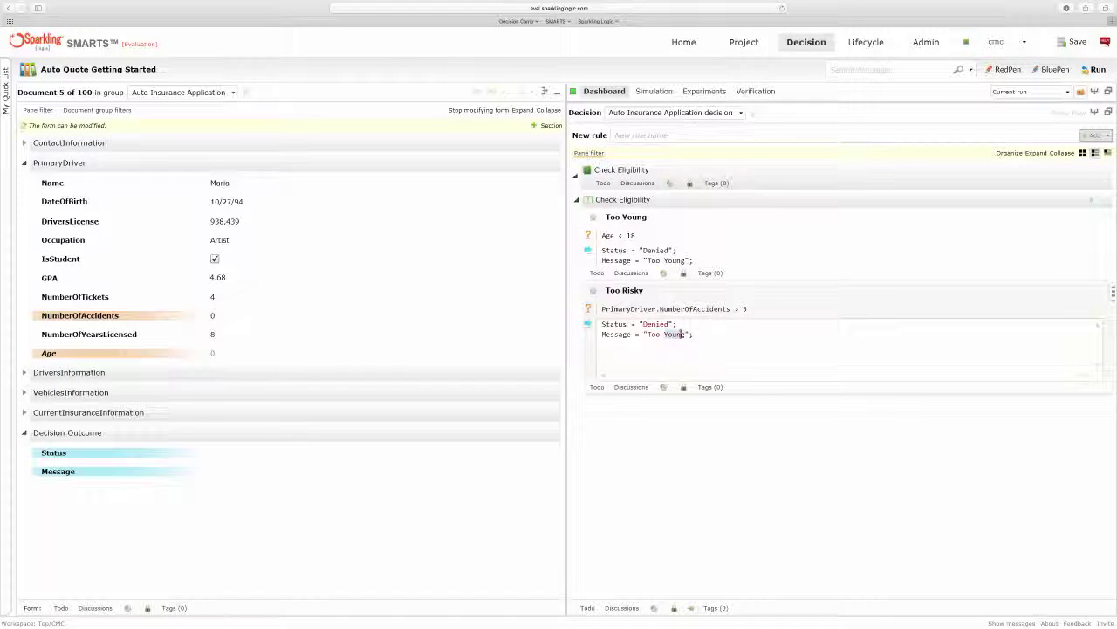
text(Risky)
- Finish the Too Risky rule and run all documents, yielding Age 22 and Status Approved
click(791, 298)
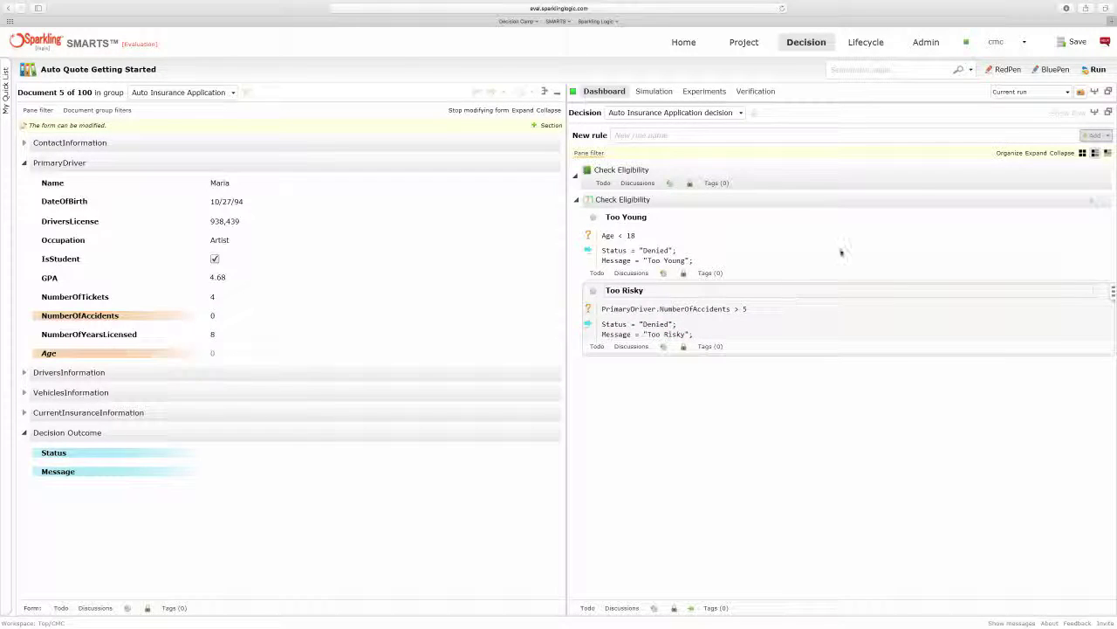
click(1083, 73)
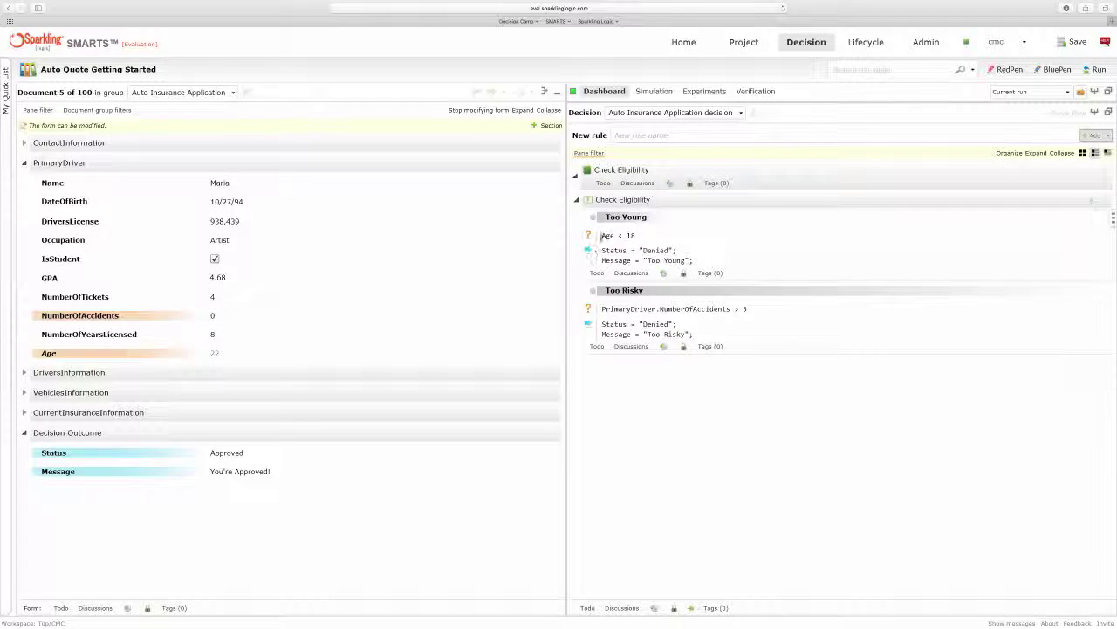
mouse_move(601, 219)
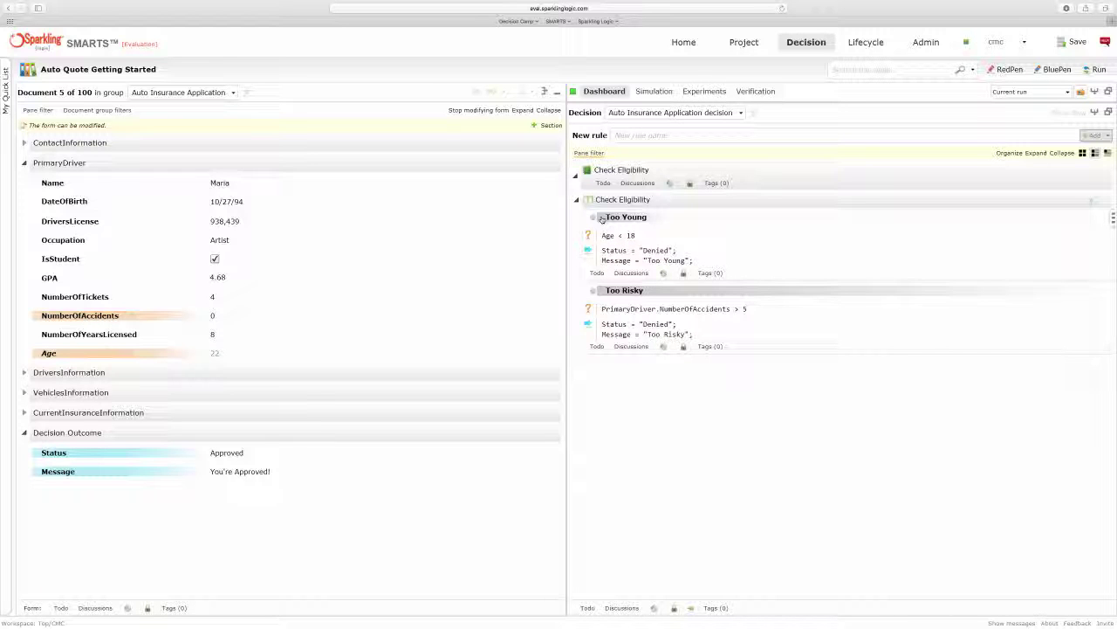
mouse_move(604, 294)
- Filter to documents where Too Risky fired and check the NumberOfAccidents value of 6
click(603, 295)
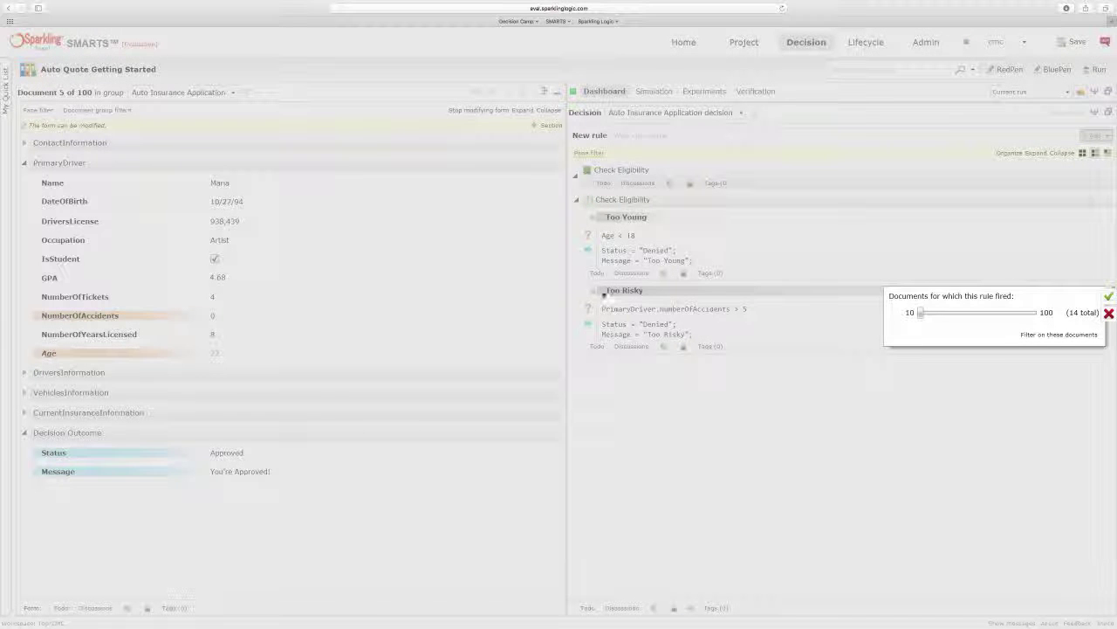
click(1039, 335)
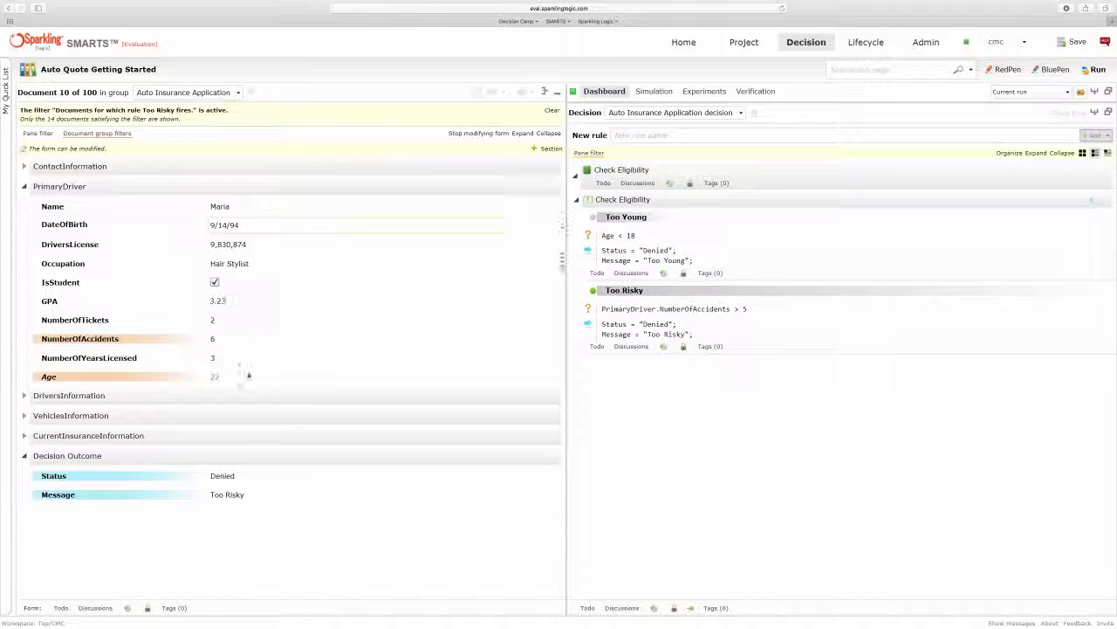
click(238, 340)
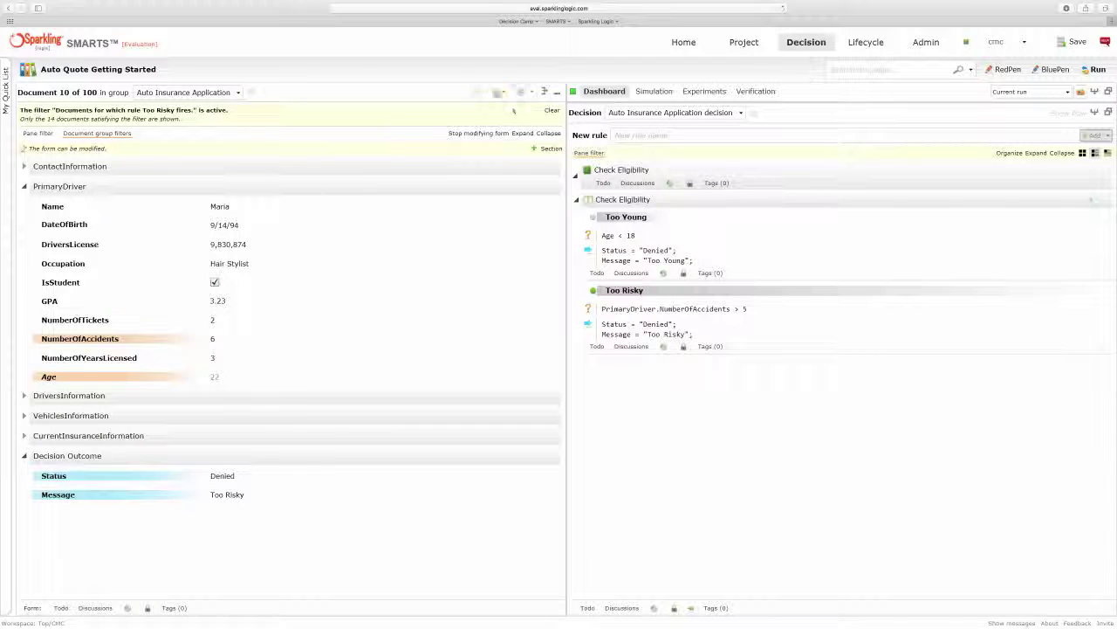
- Step through the next three matching documents to document 34, then clear the filter
click(491, 91)
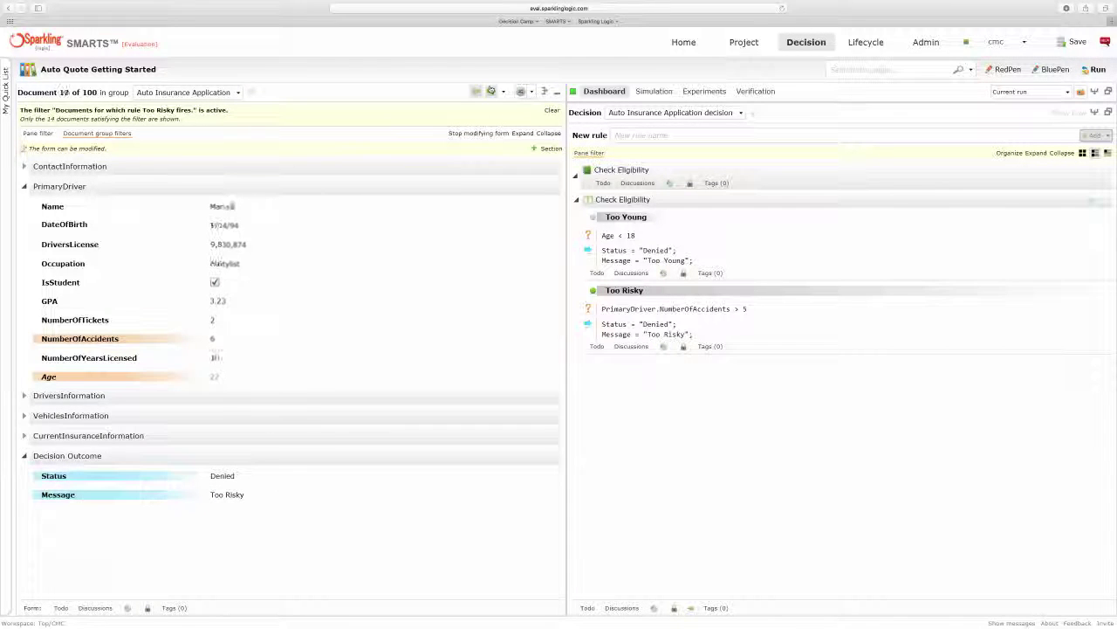
click(491, 91)
click(491, 90)
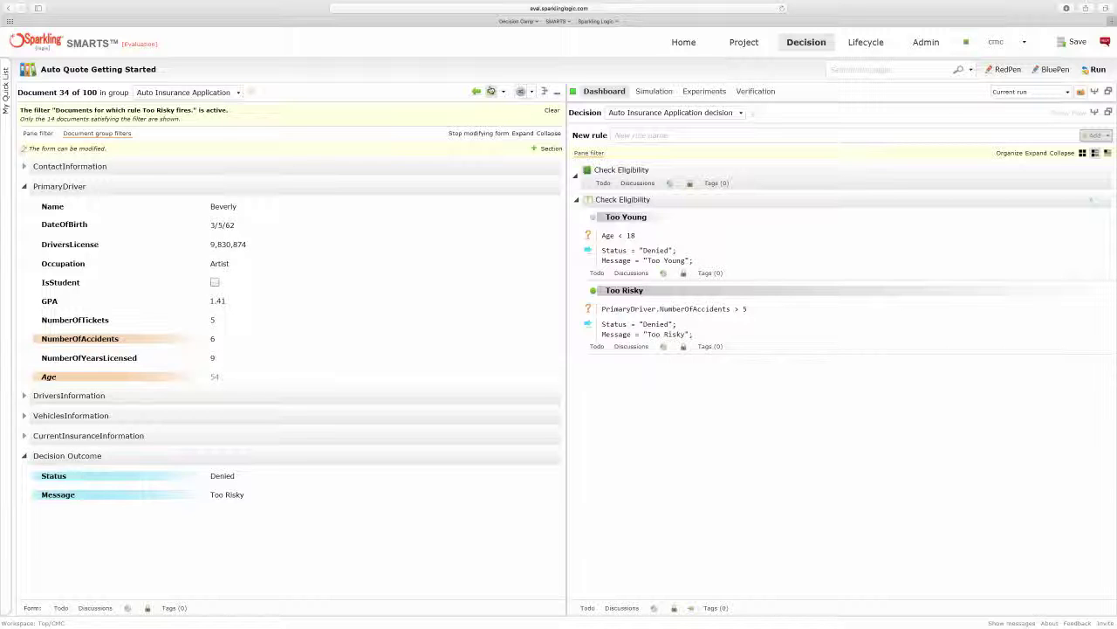
click(549, 110)
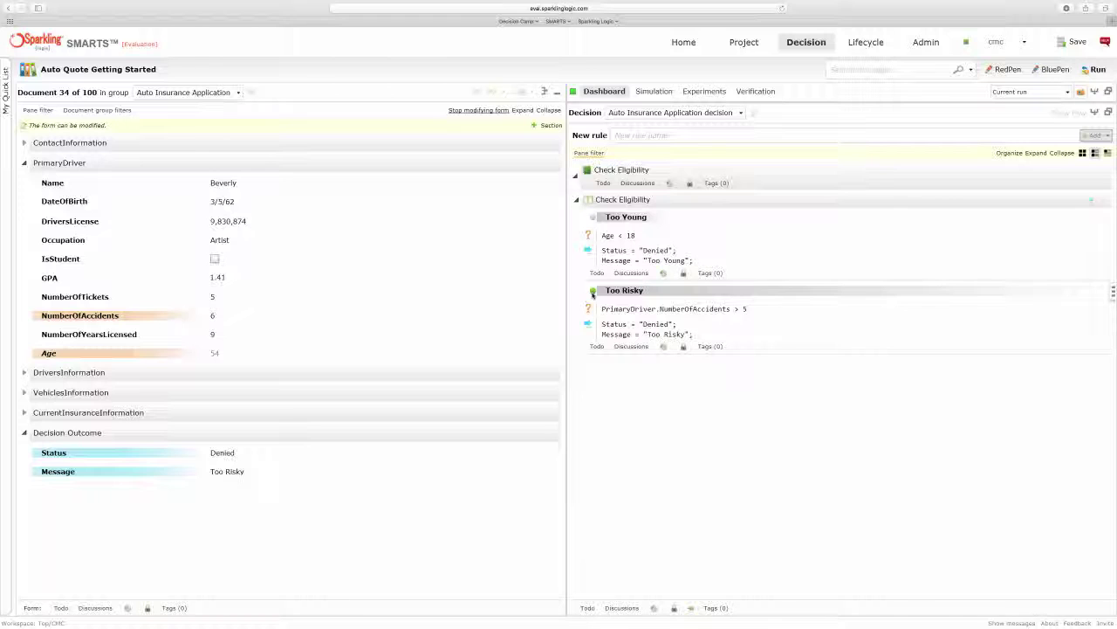
mouse_move(593, 295)
- Build a Status bar-chart report from Decision Outcome showing 84 Approved and 16 Denied
click(1095, 112)
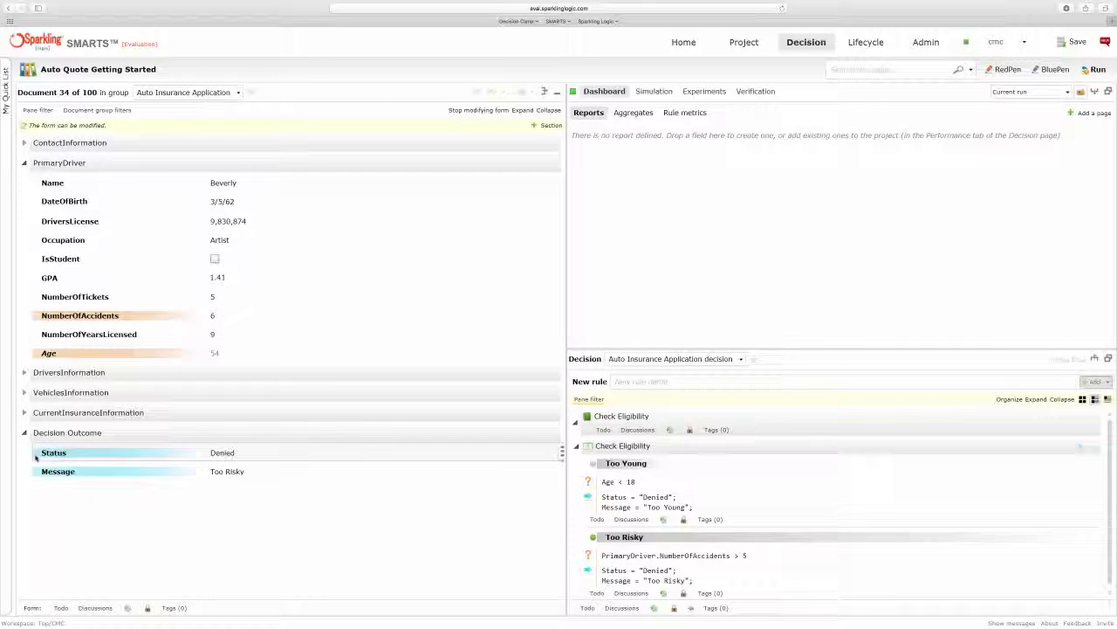
drag(37, 460, 306, 307)
drag(512, 237, 630, 218)
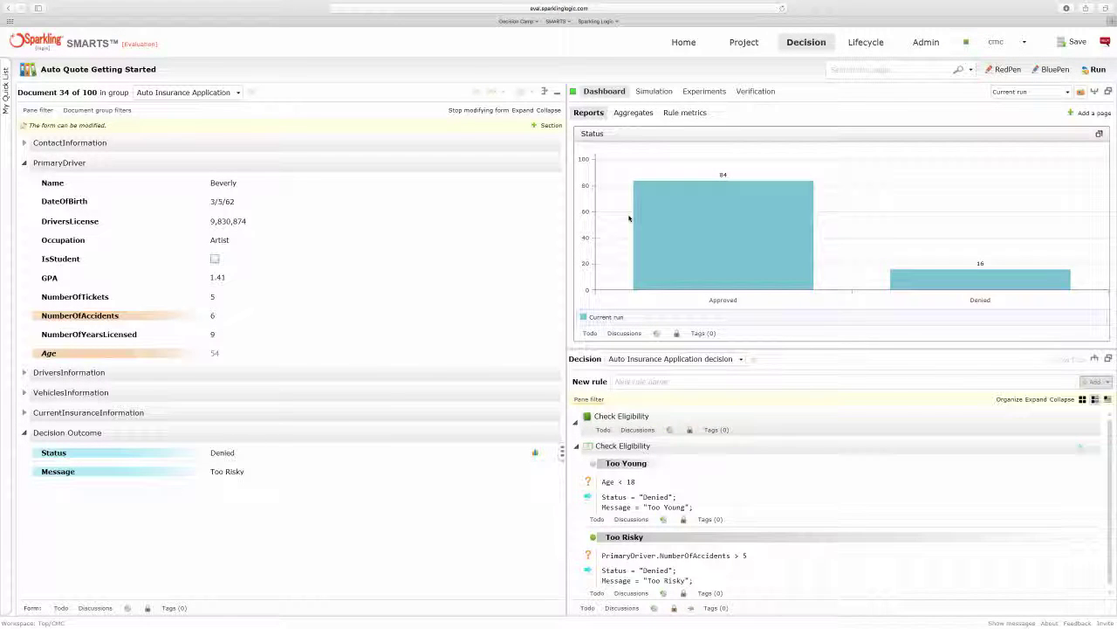